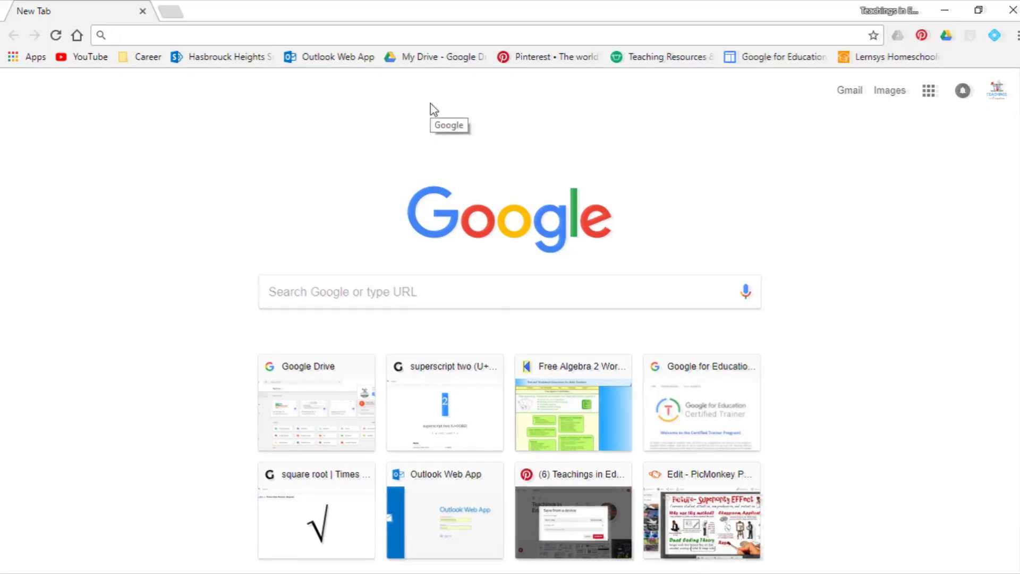
Step: Search 'google docs' in Chrome and reach the Google Docs home page via the top result
type("google docs")
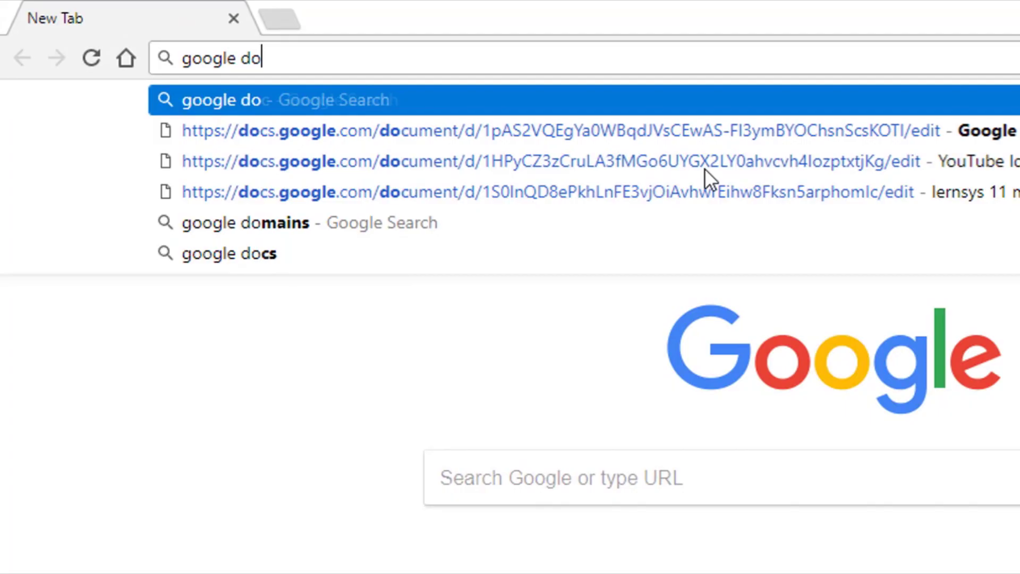
key("Return")
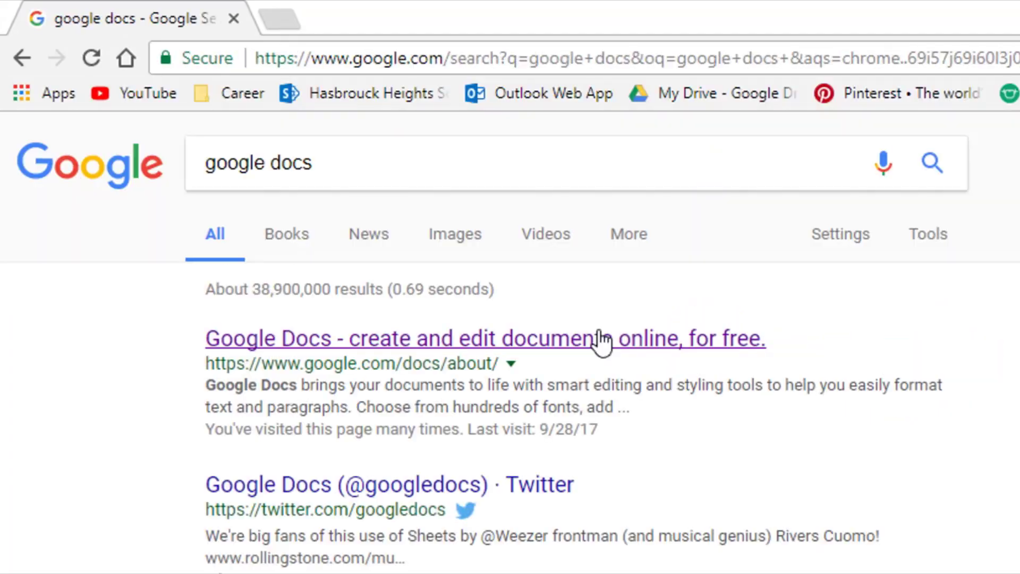
left_click(599, 332)
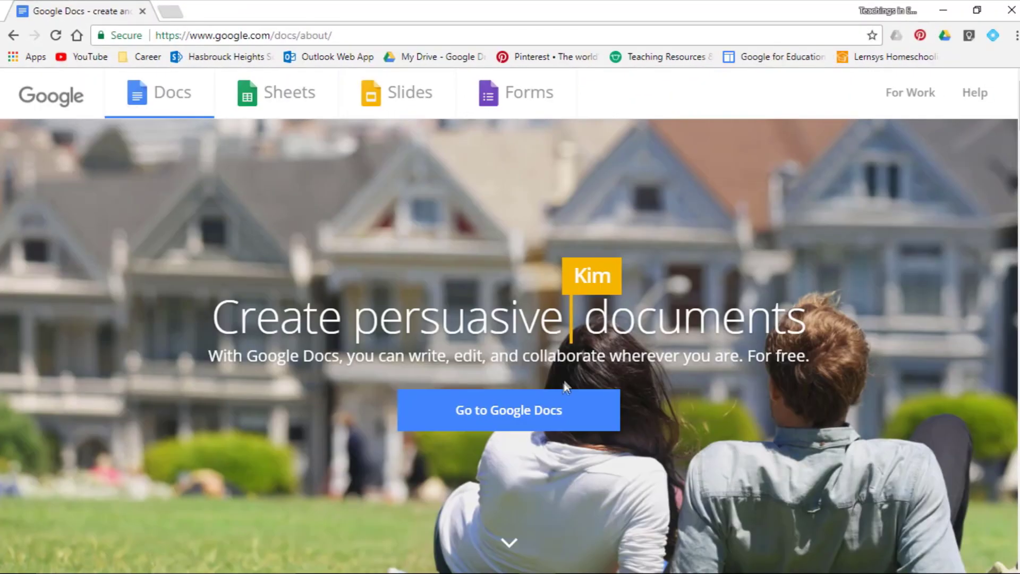
left_click(548, 414)
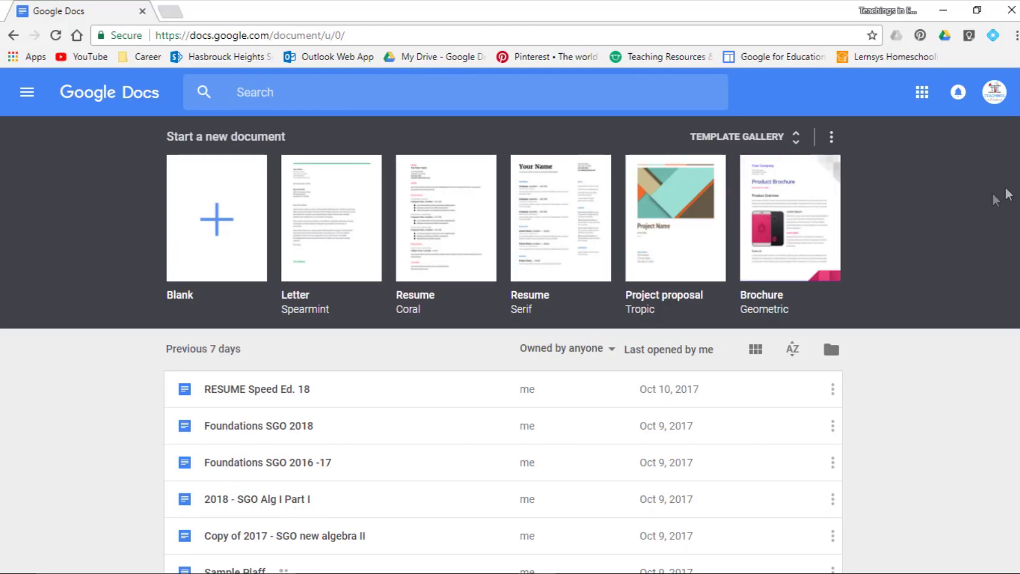
Step: Create a blank document and title it 'Doc #1'
left_click(243, 244)
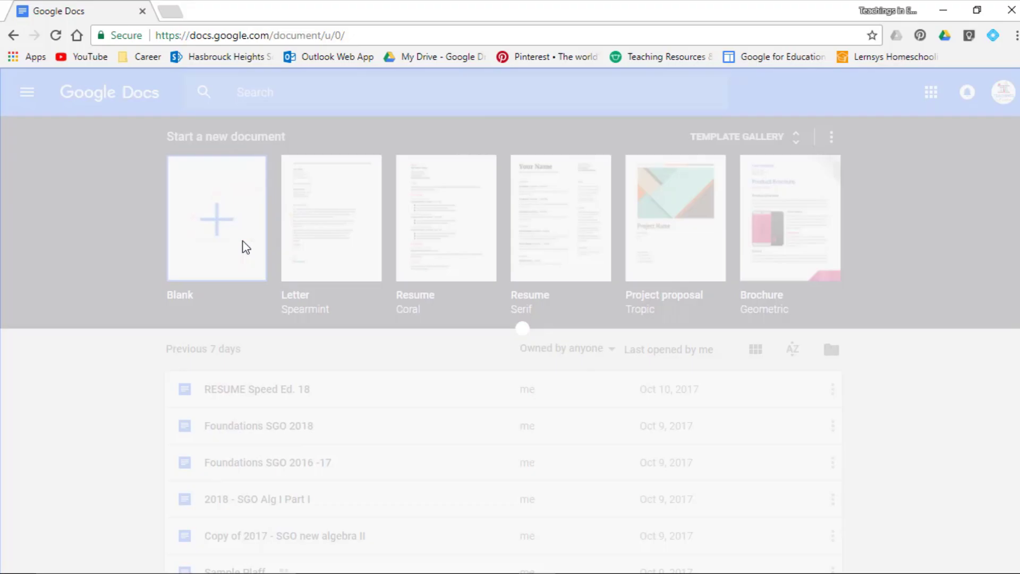
left_click(155, 84)
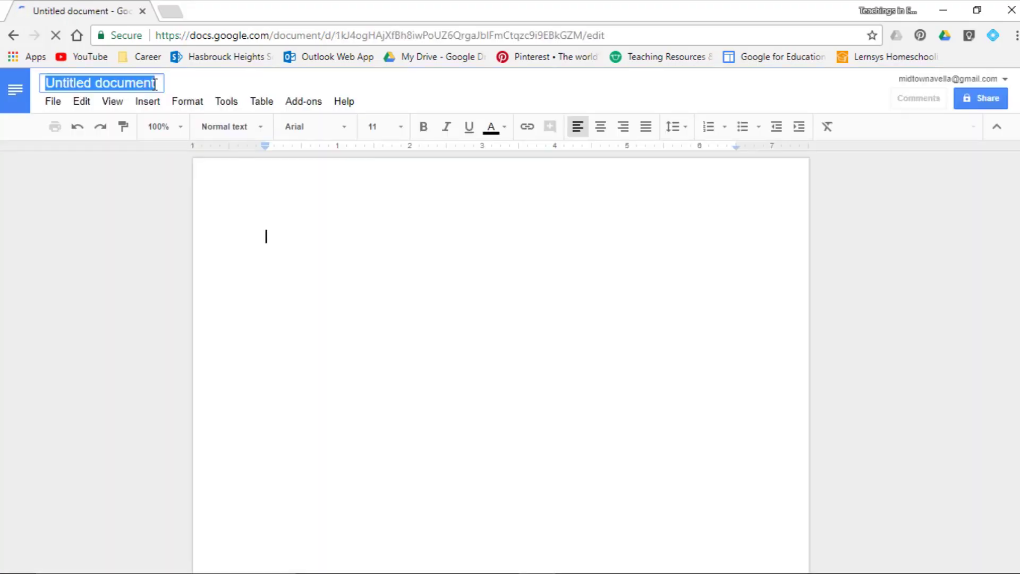
type("Doc #1")
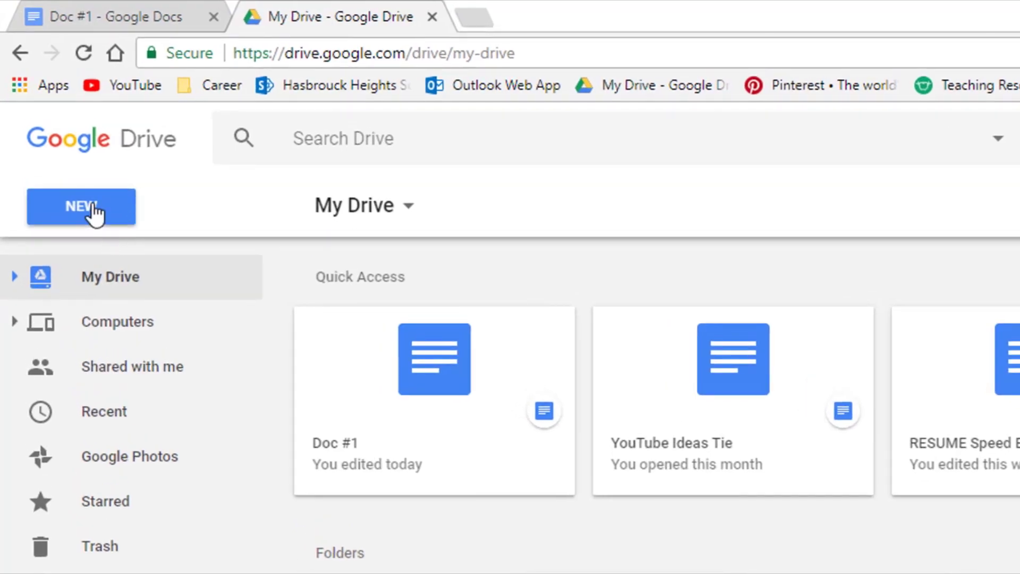
Step: Create a new Google Docs document from Google Drive's New menu
left_click(78, 176)
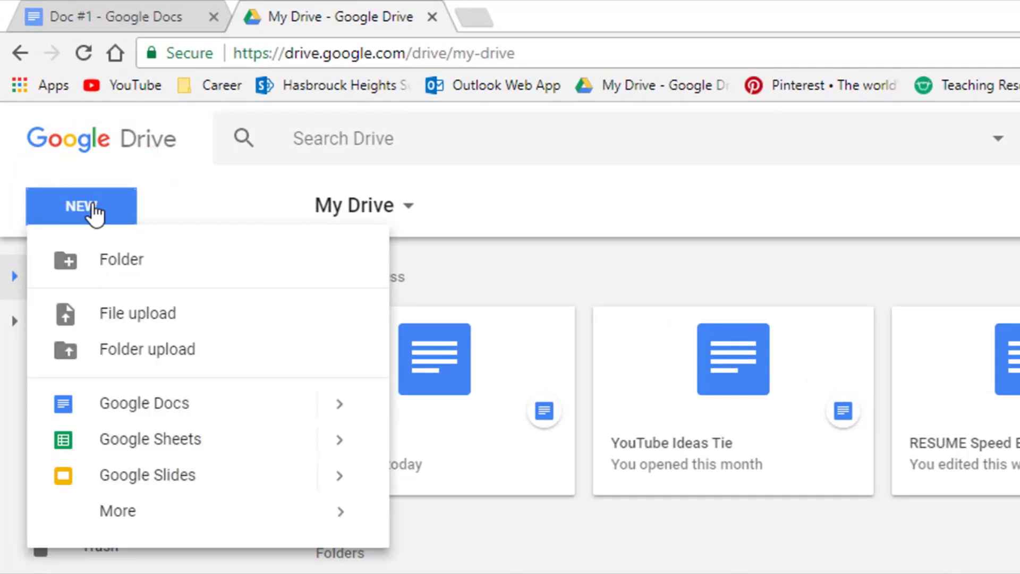
left_click(152, 407)
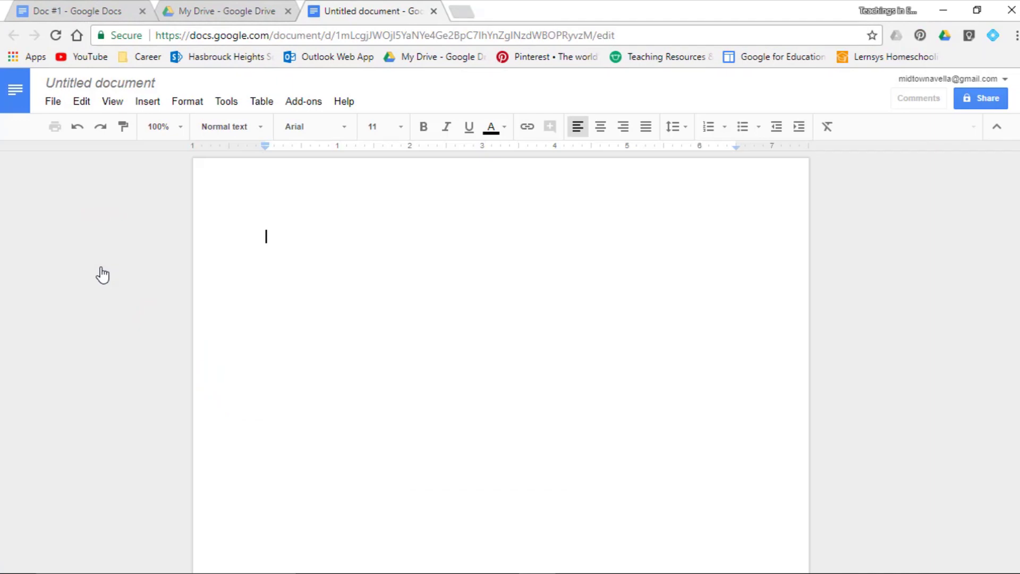
left_click(152, 83)
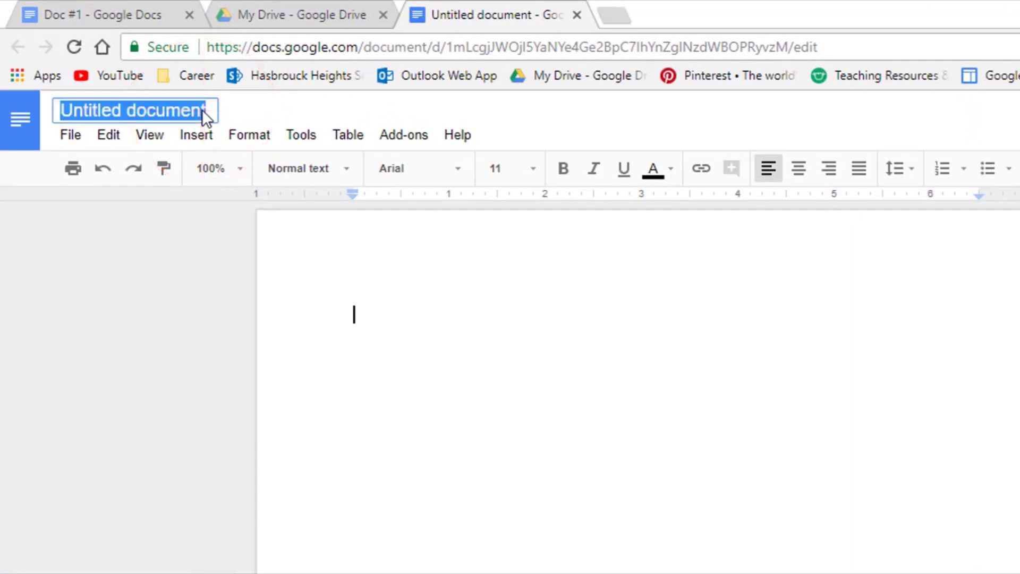
Step: Title the untitled document 'Google Docs #2' and return to the page body
type("Goo")
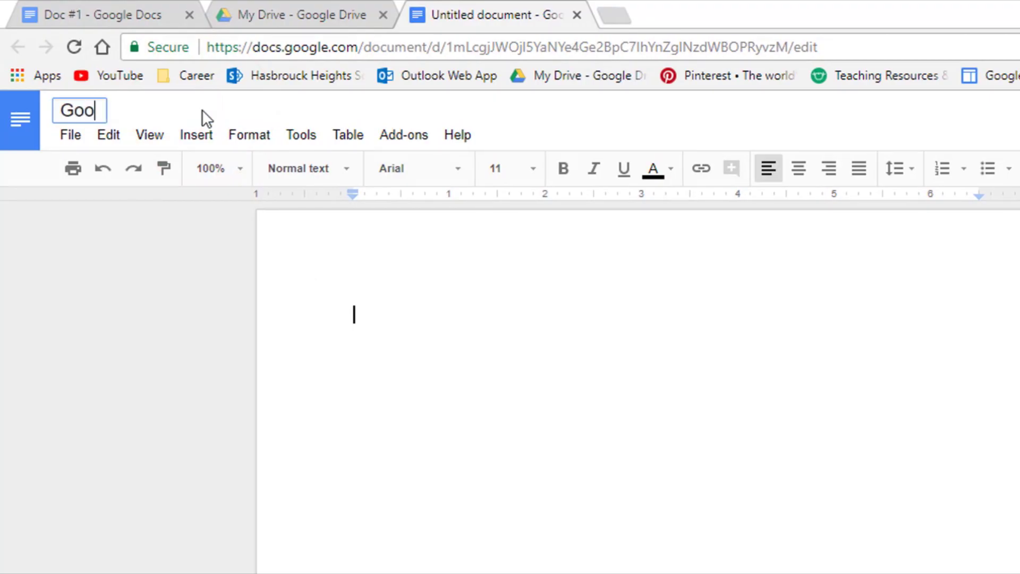
type("gle Docs #2")
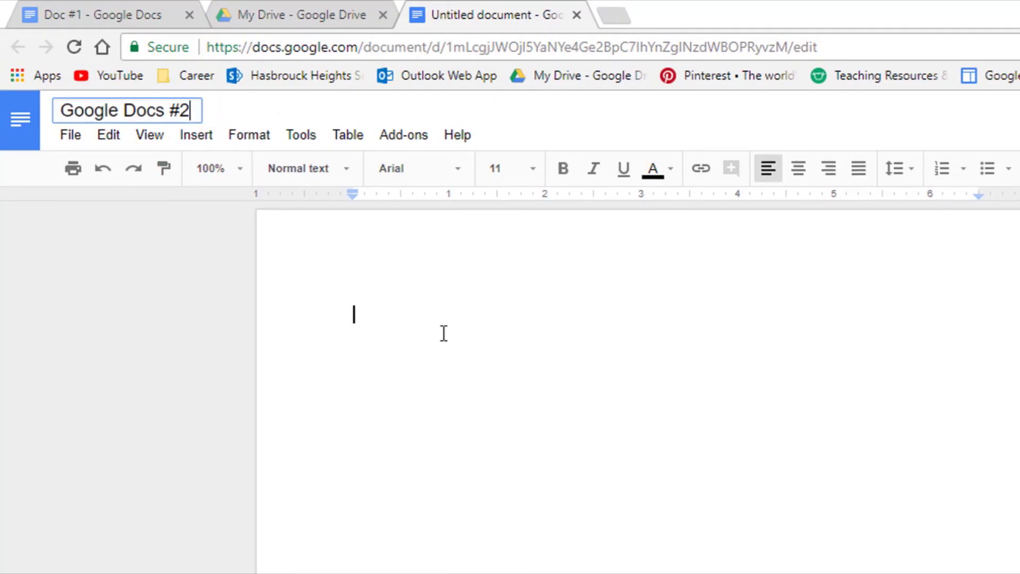
left_click(442, 333)
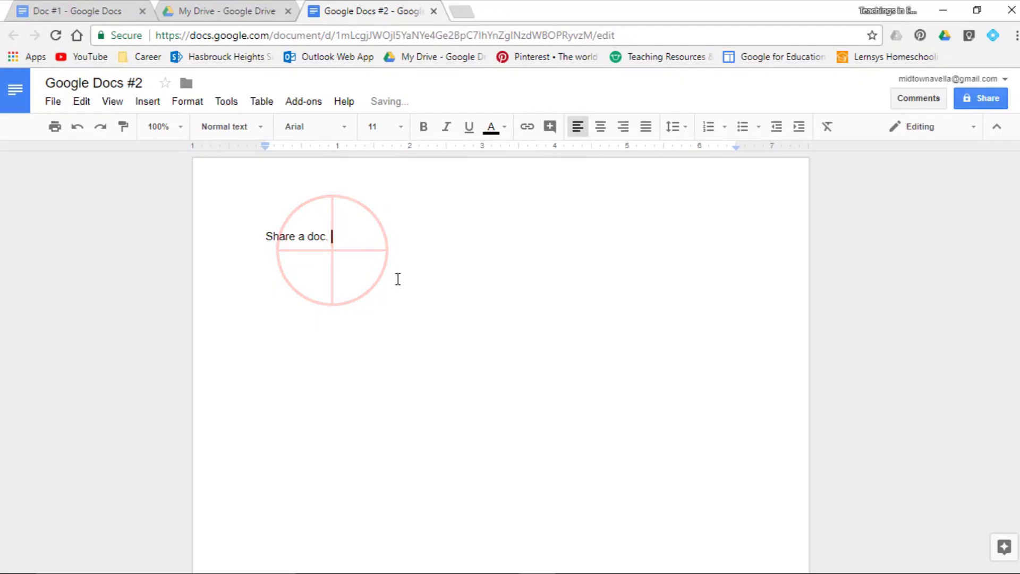
Step: In the Share dialog, switch invited people's permission from Can comment to Can view
left_click(968, 115)
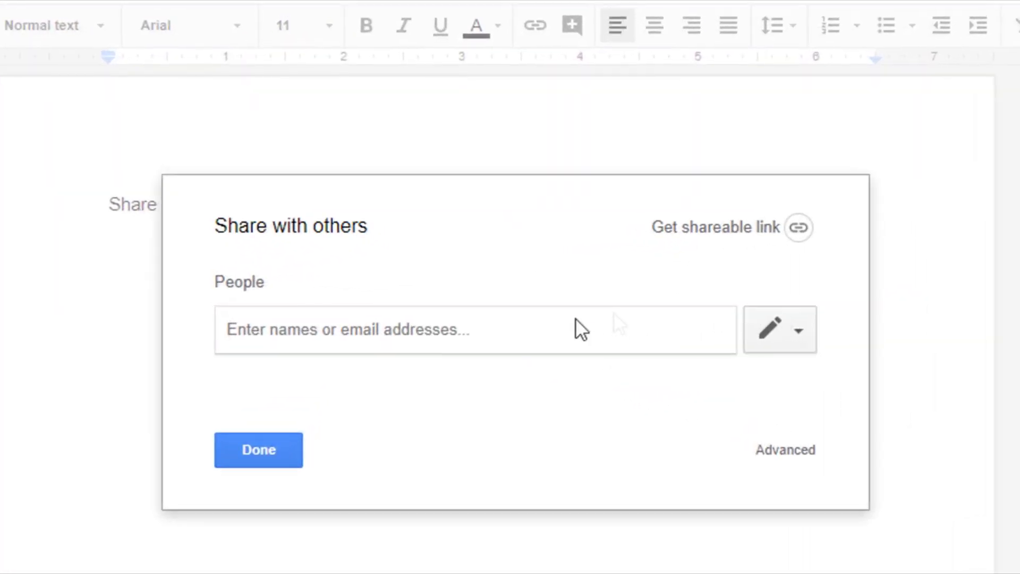
left_click(479, 330)
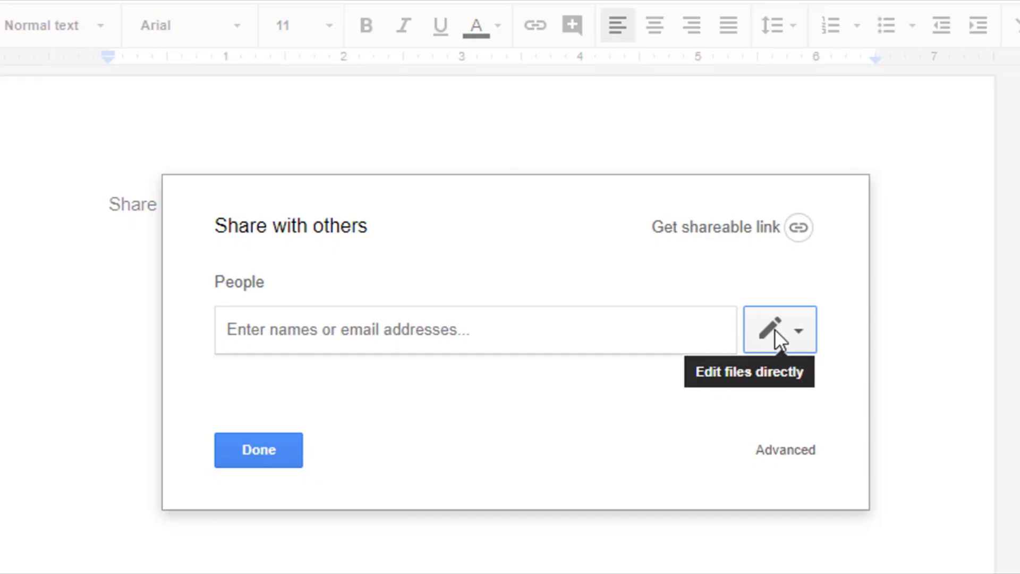
left_click(800, 340)
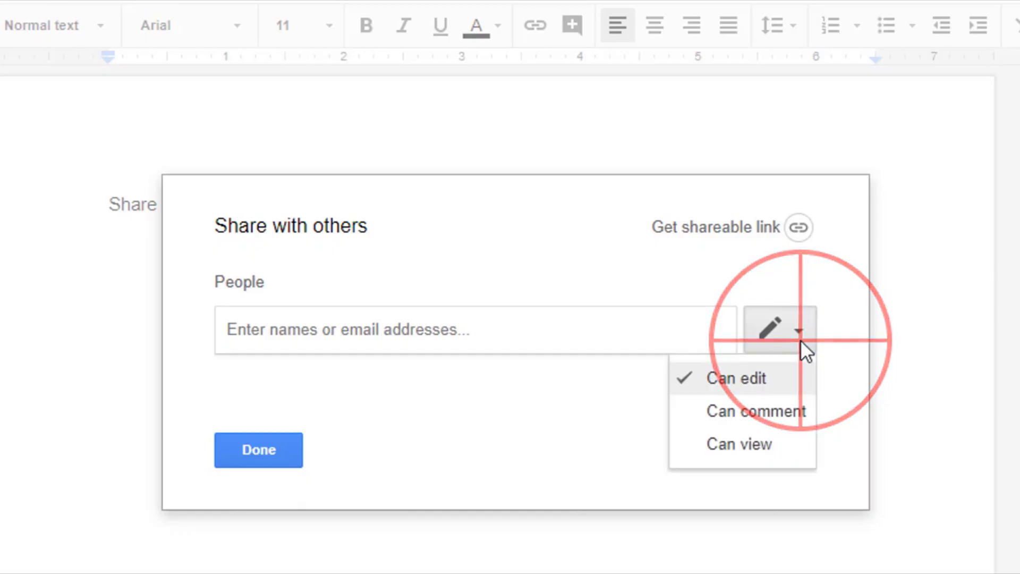
left_click(764, 419)
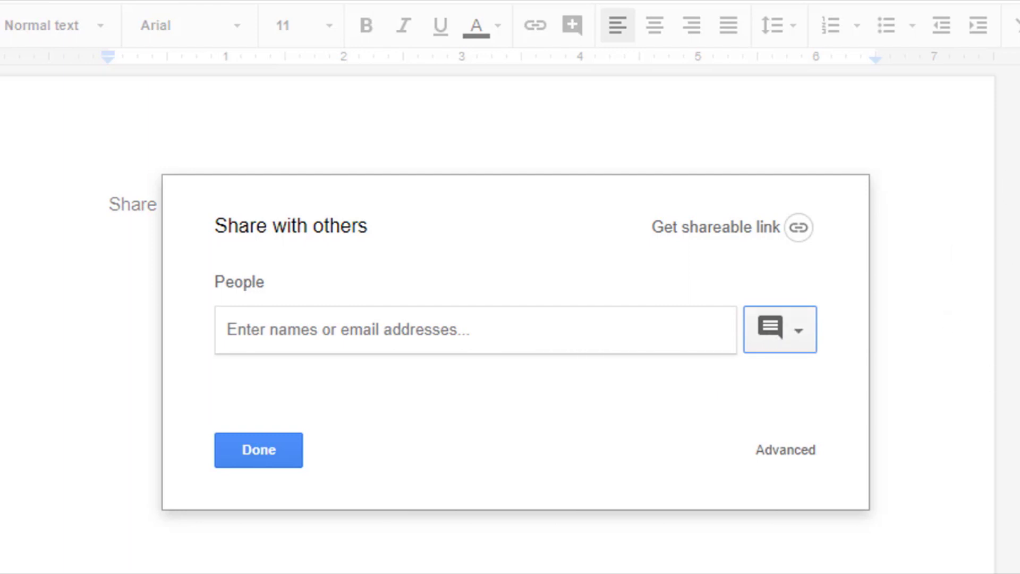
left_click(801, 327)
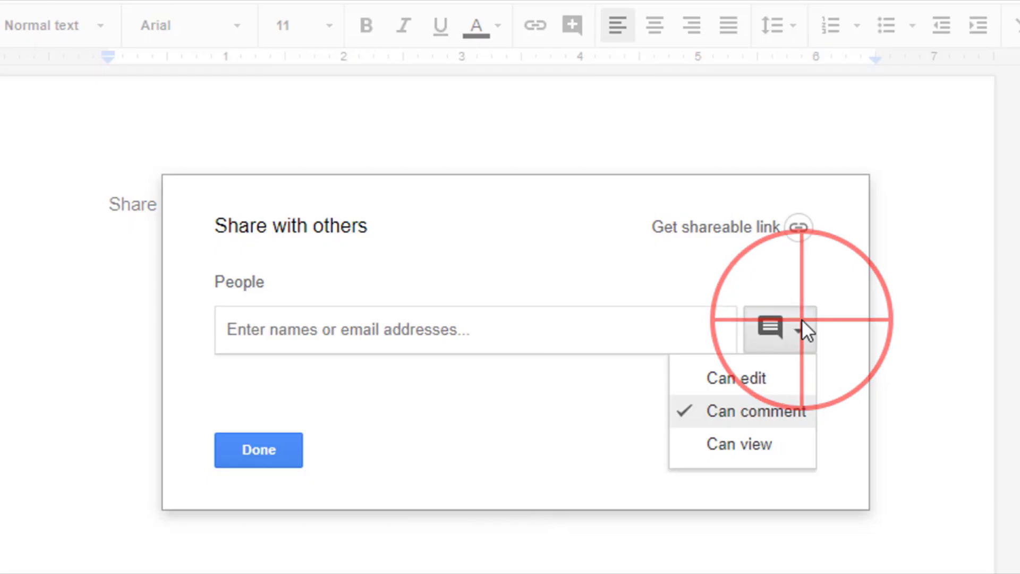
left_click(749, 443)
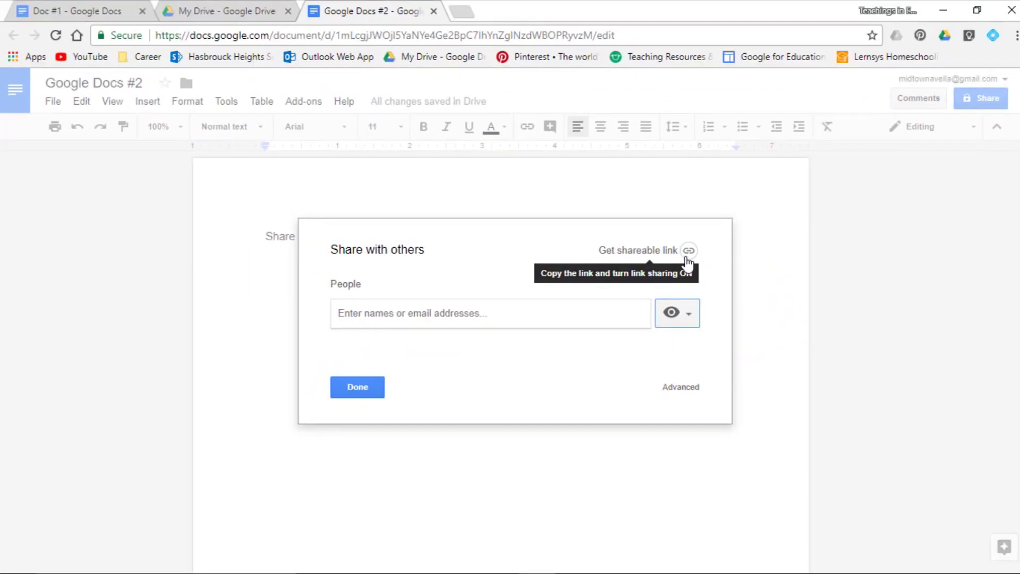
Step: Turn on link sharing, select the shareable link, and check its 'Anyone with the link can view' access
left_click(688, 258)
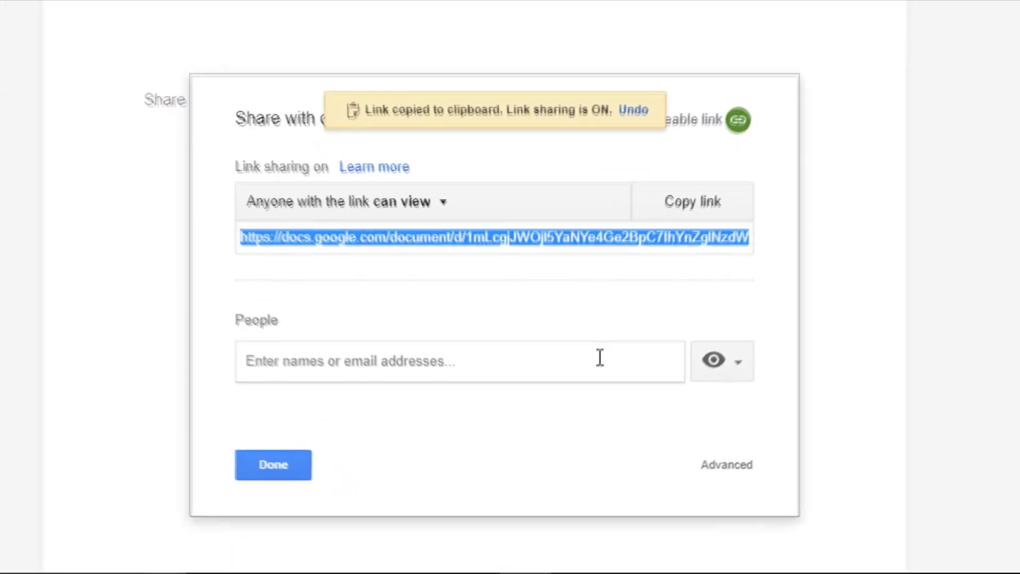
left_click(533, 246)
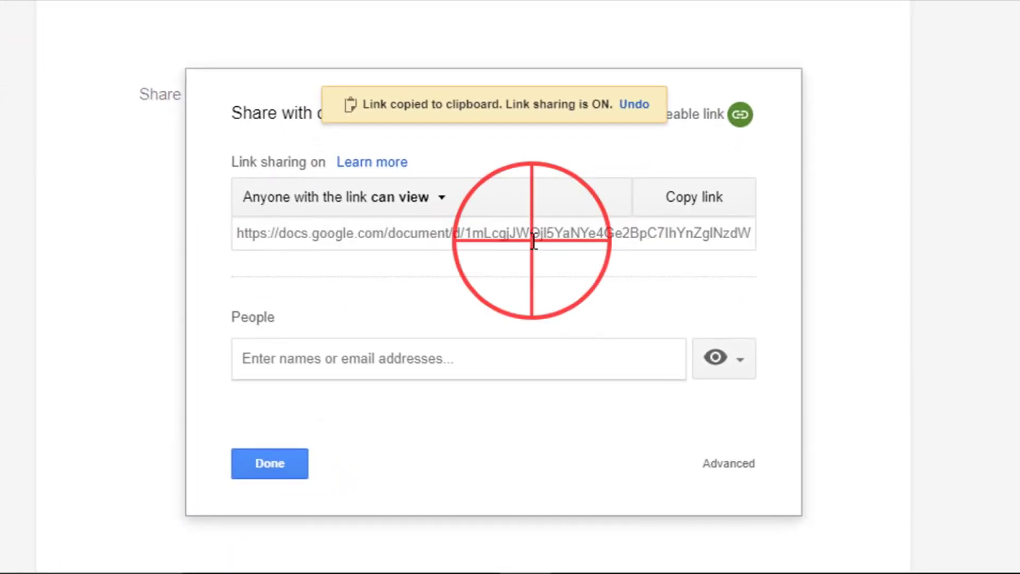
left_click(533, 242)
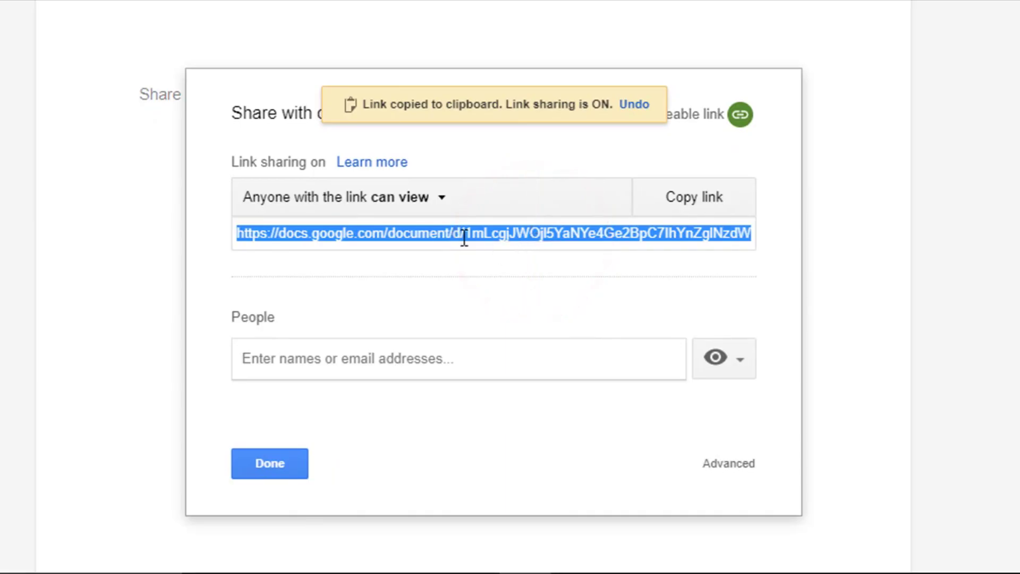
left_click(445, 202)
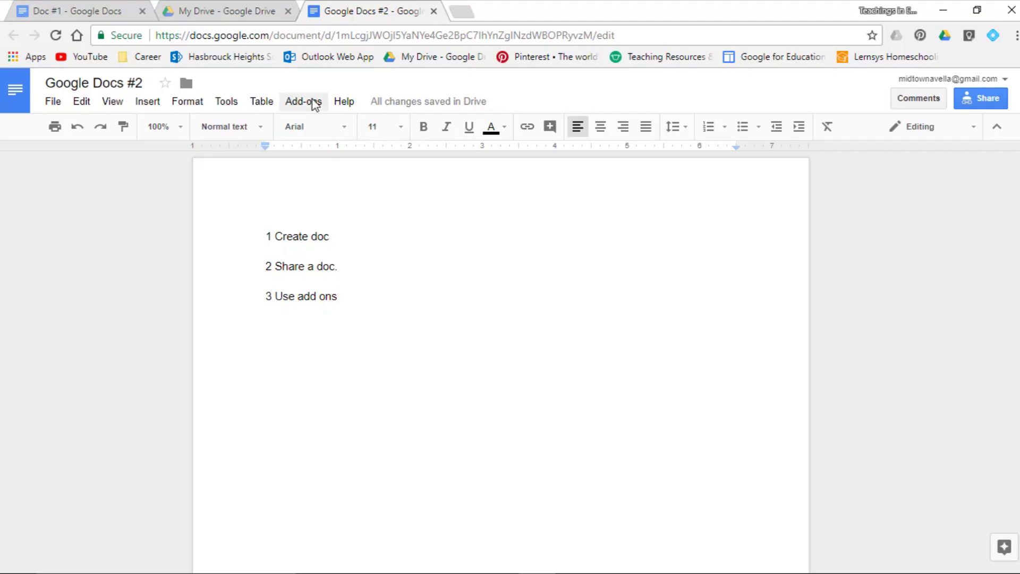
Step: Browse the add-ons gallery from Add-ons > Get add-ons
left_click(314, 104)
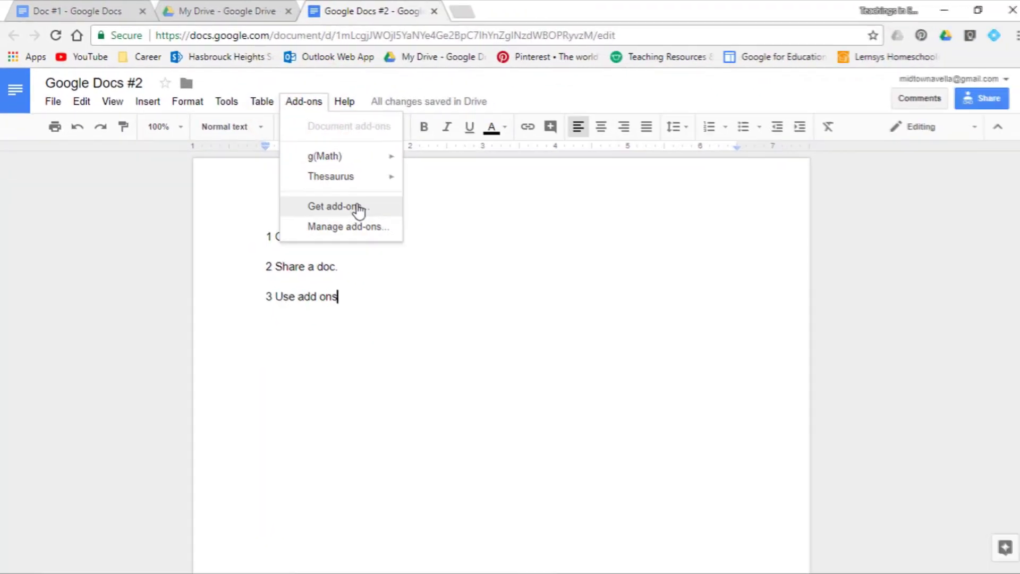
left_click(425, 266)
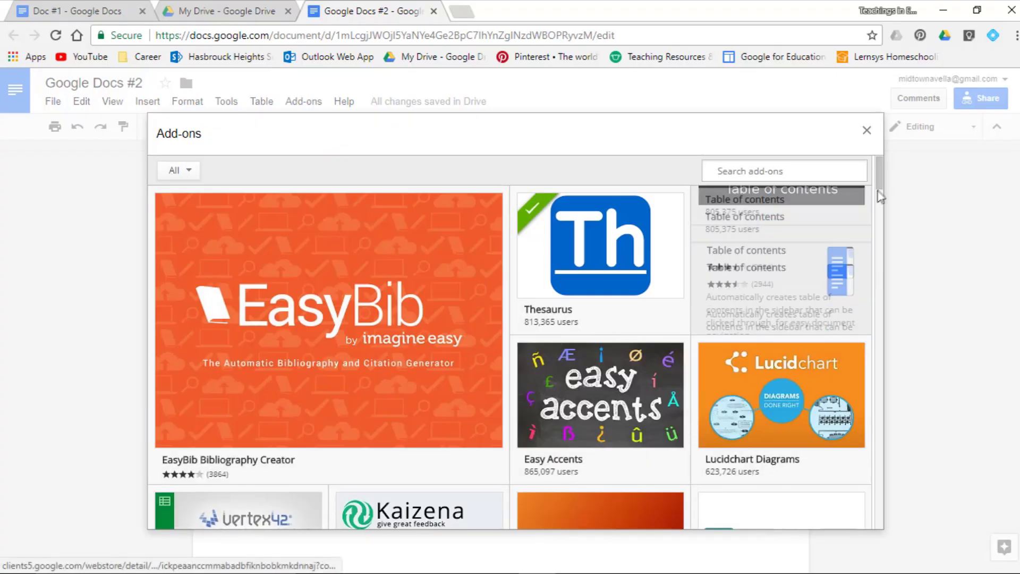
left_click_drag(878, 186, 882, 234)
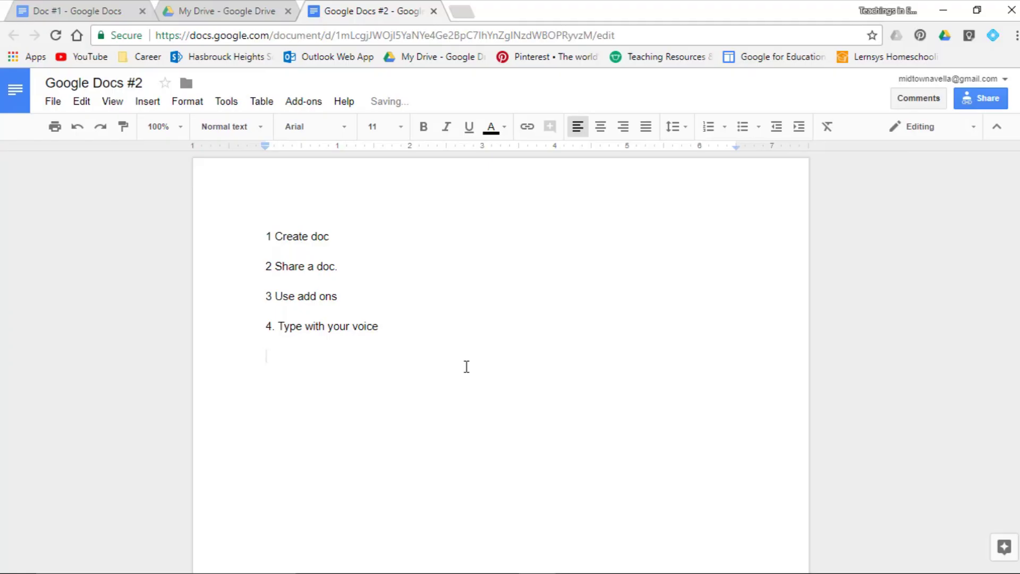
Step: Enable voice typing, dictate the paragraph under item 4, and start a line below item 5
left_click(228, 104)
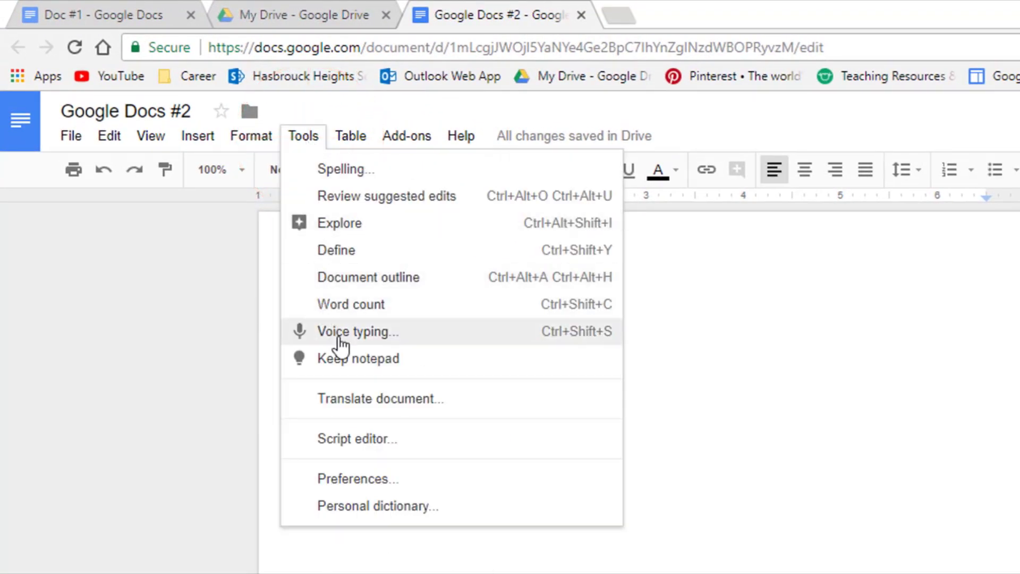
left_click(338, 339)
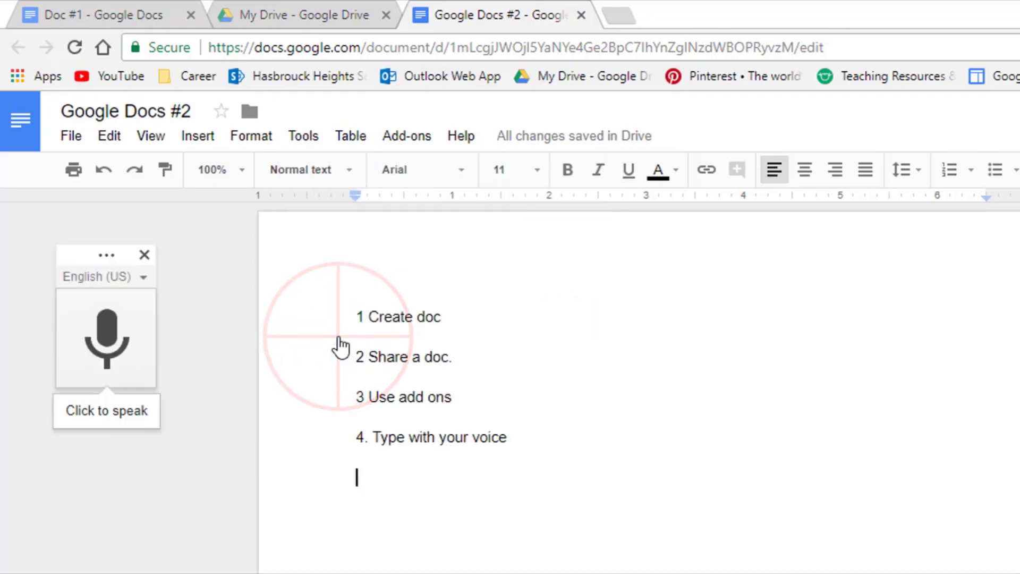
left_click(108, 348)
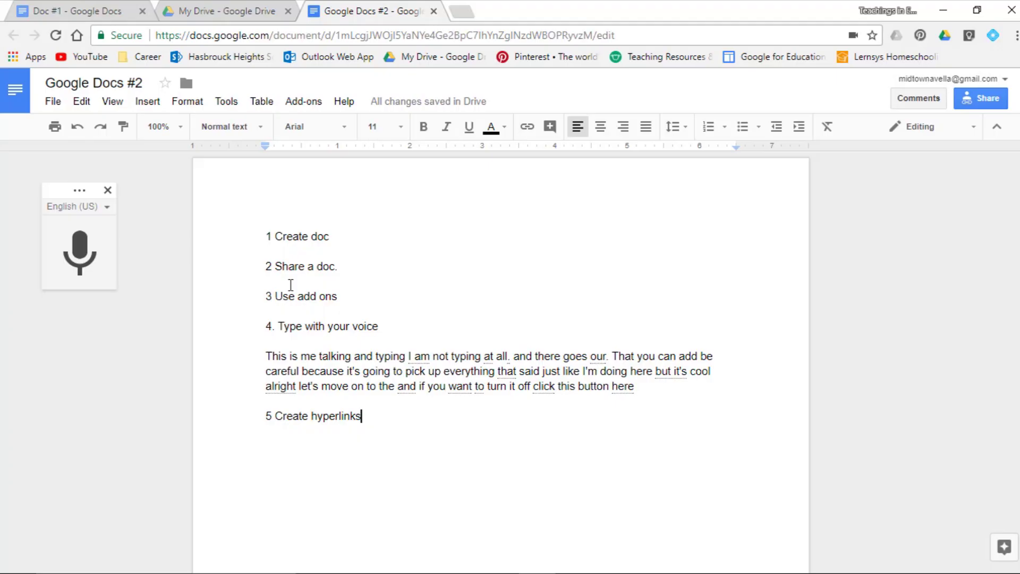
key("Return")
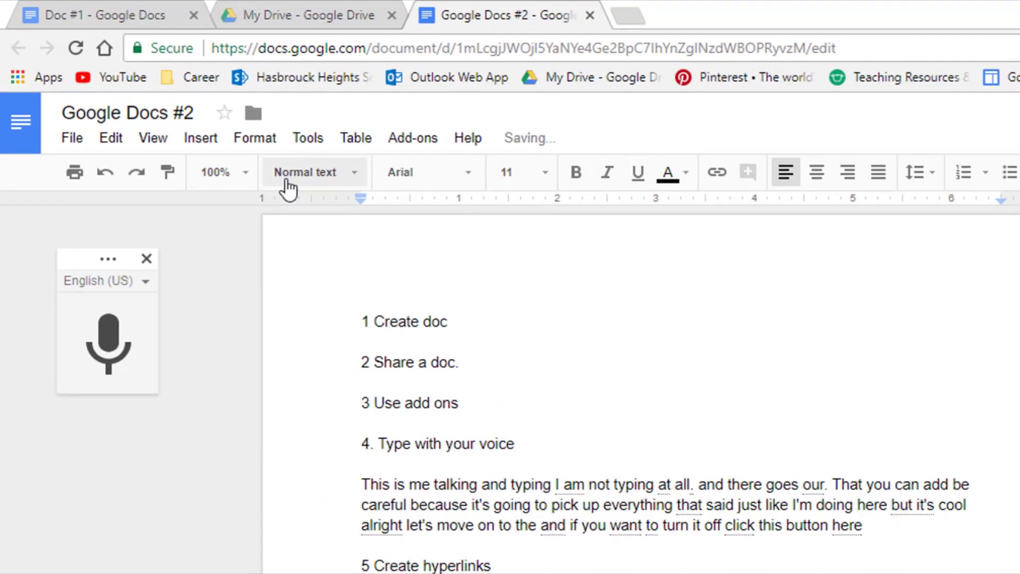
Step: Insert a link under item 5 targeting the Wikipedia 'Cell biology' page
left_click(202, 138)
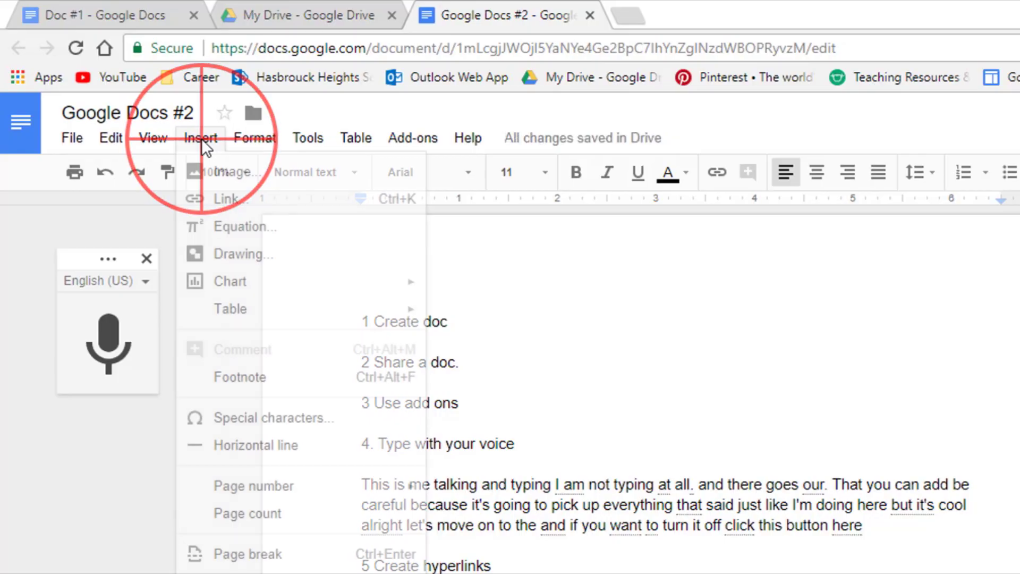
left_click(255, 207)
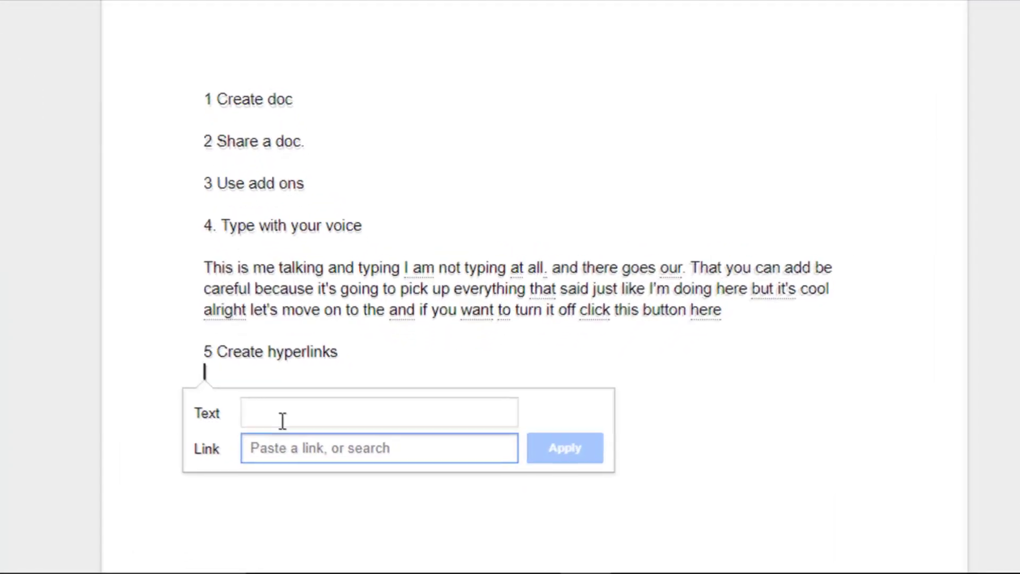
type("cell")
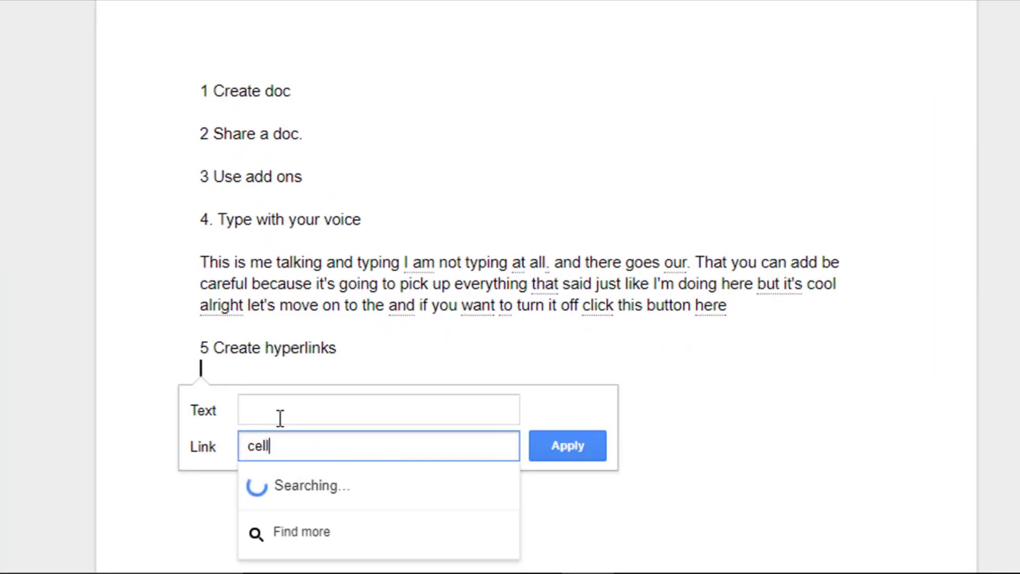
type(" biology")
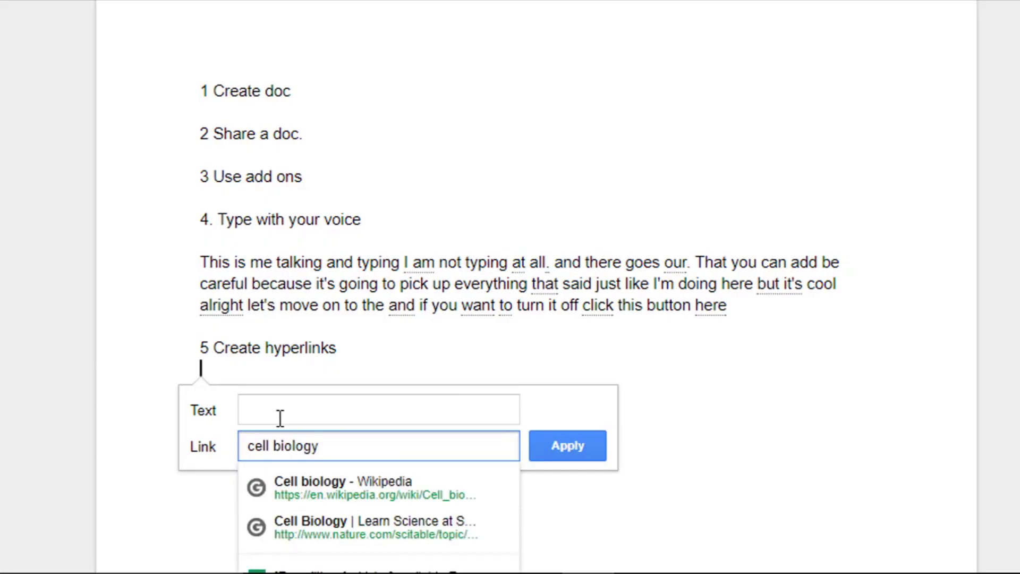
left_click(354, 495)
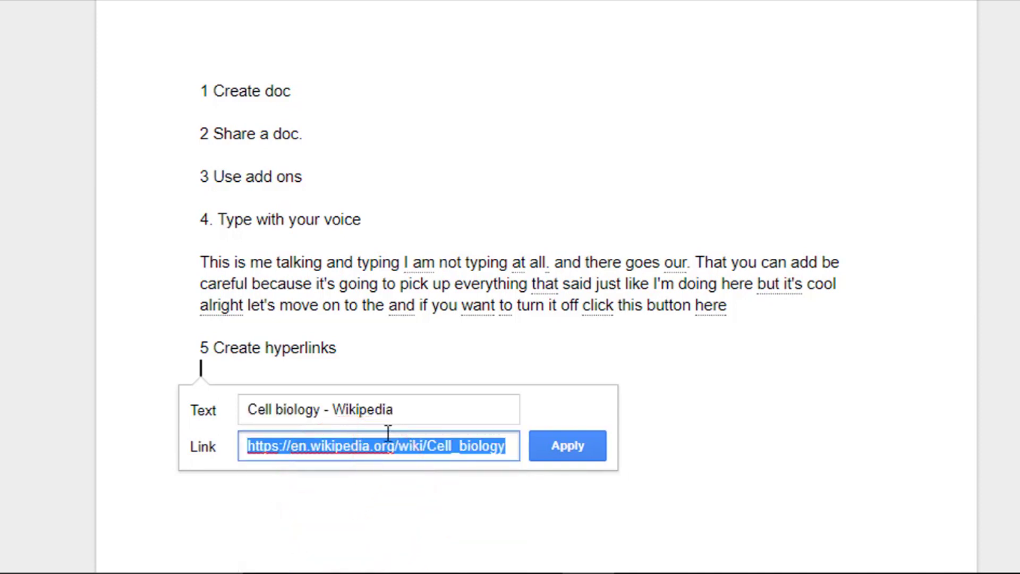
Step: Set the link text to 'Cell link', apply it, and open the linked page in a new tab
left_click_drag(402, 410, 136, 412)
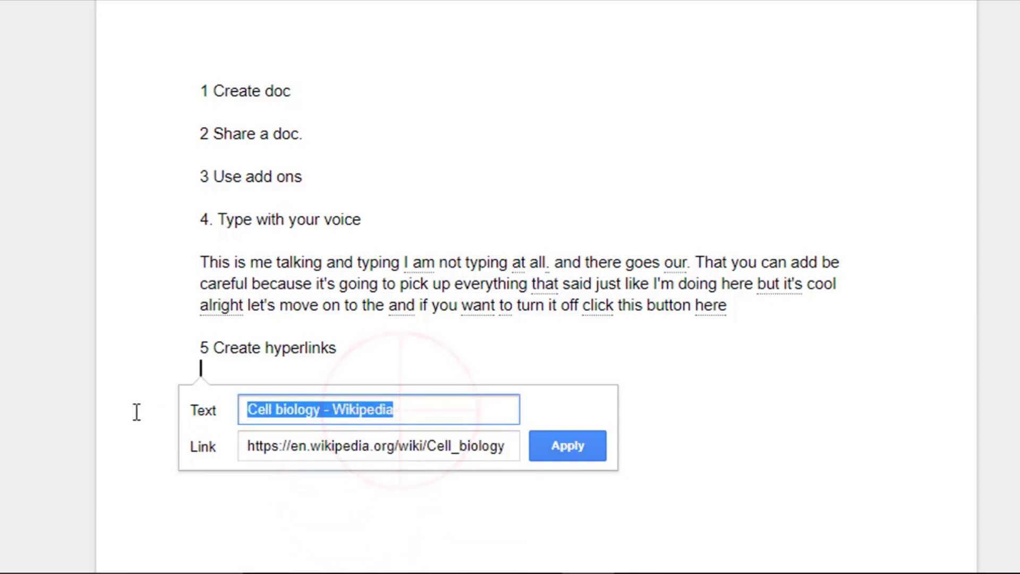
type("Cell link")
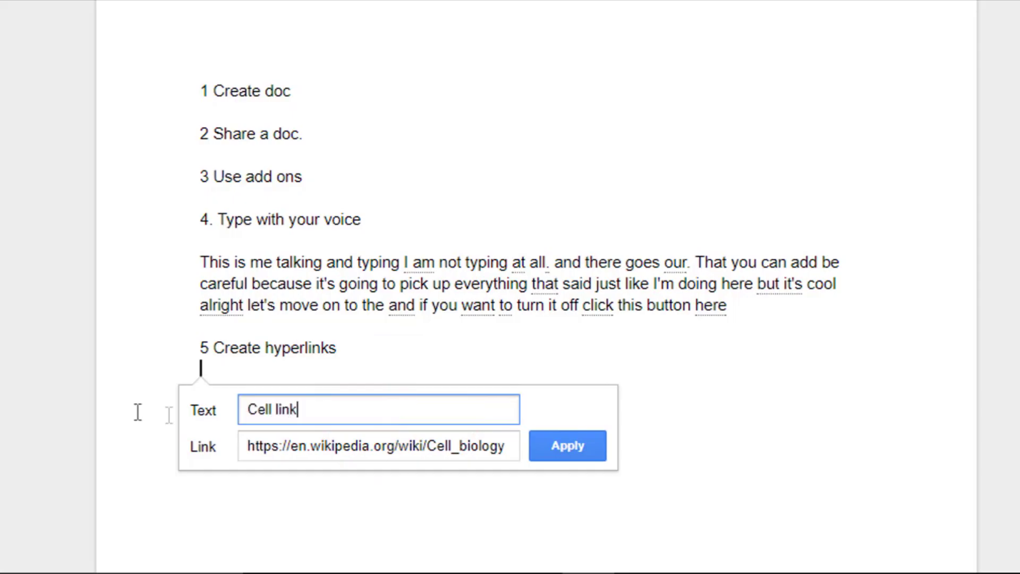
left_click(336, 408)
left_click_drag(308, 409, 236, 410)
left_click(375, 446)
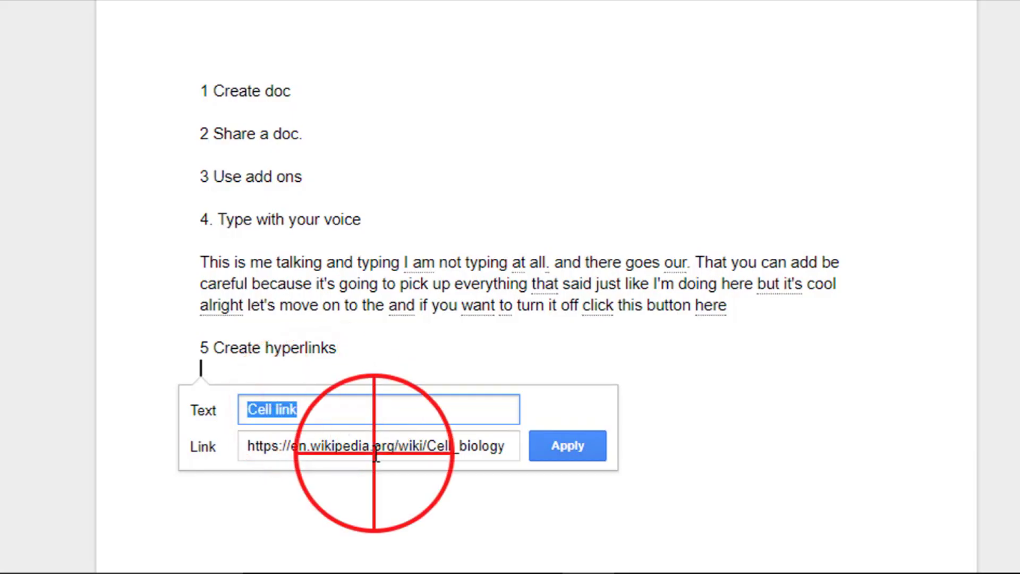
left_click(581, 450)
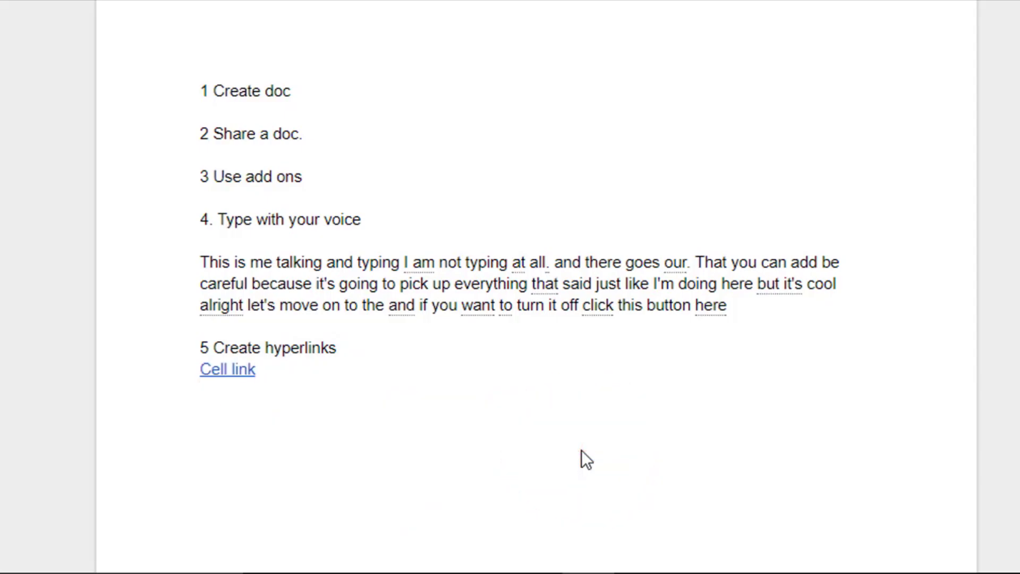
left_click(241, 373)
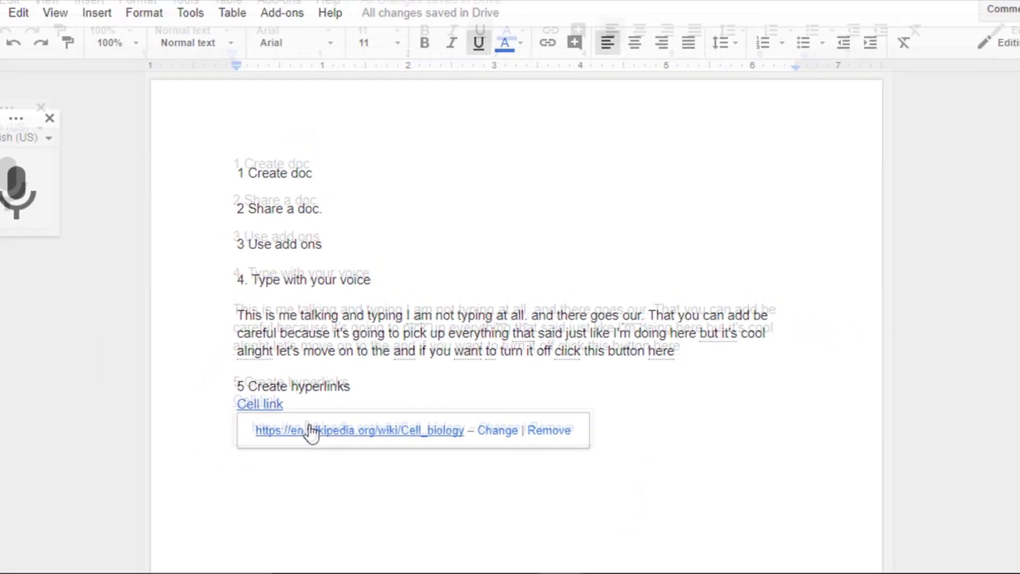
left_click(311, 430)
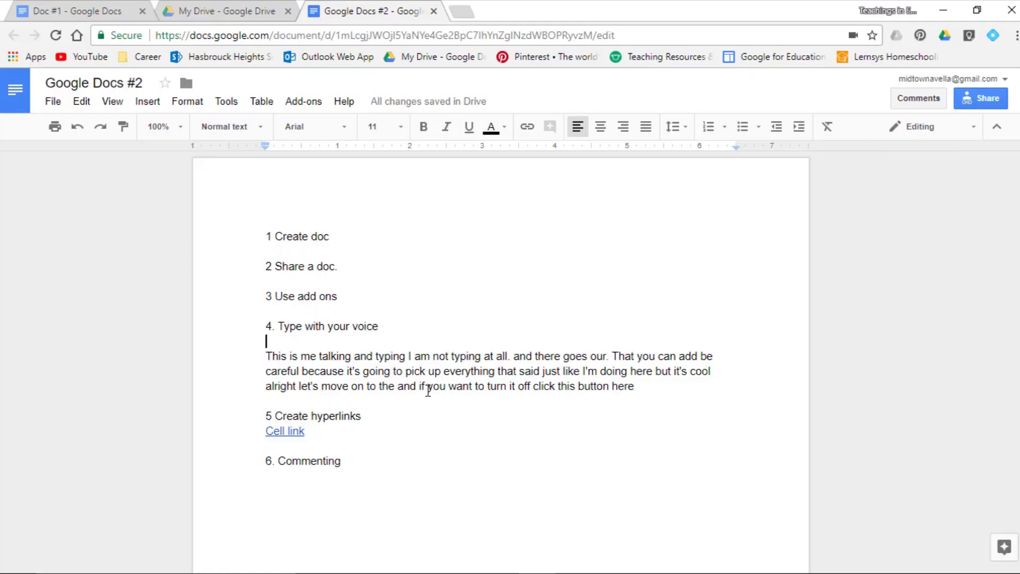
Step: Post a comment on '6. Commenting' asking whether it is a good choice for number 6
left_click(357, 462)
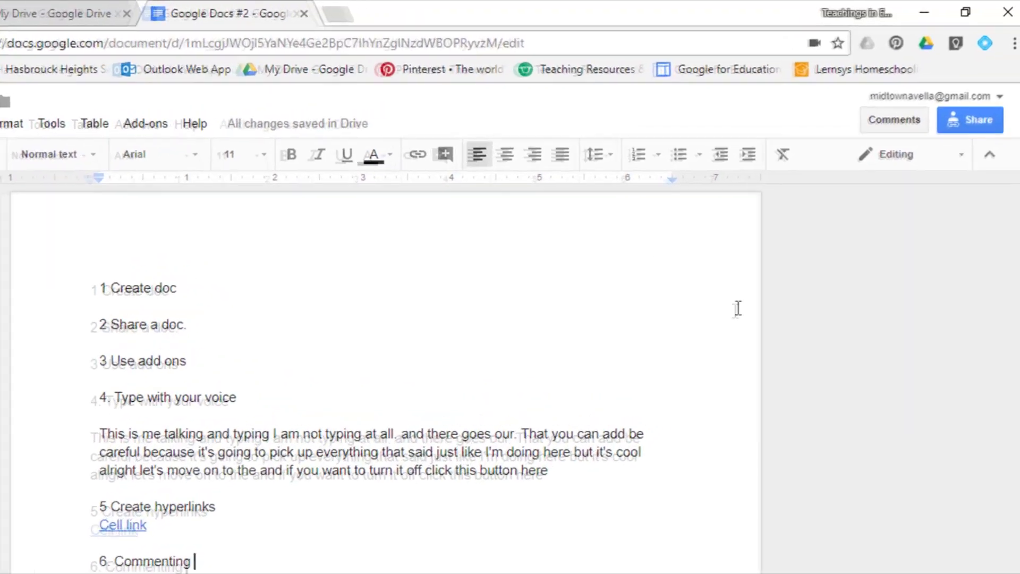
left_click(878, 125)
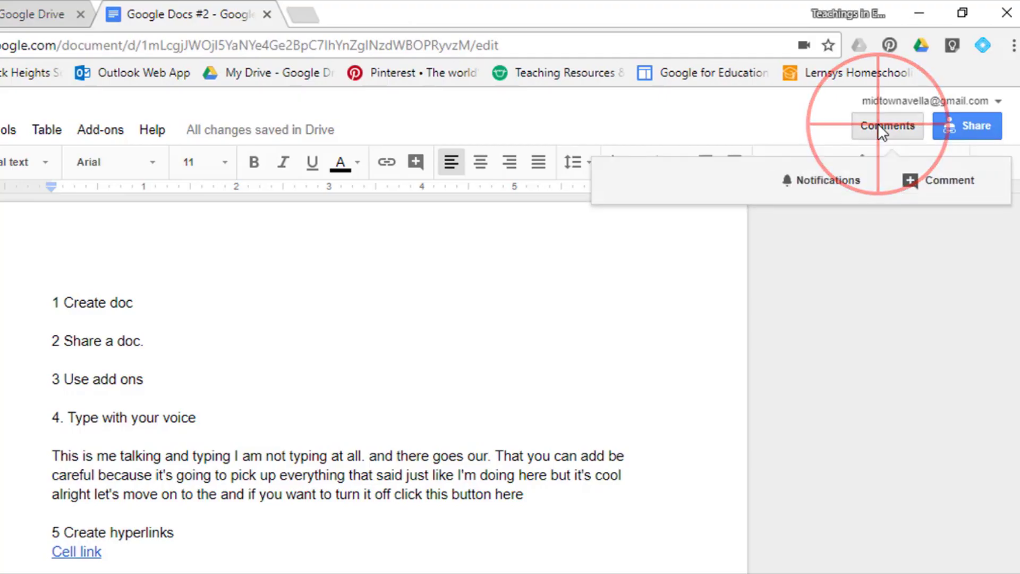
left_click(928, 185)
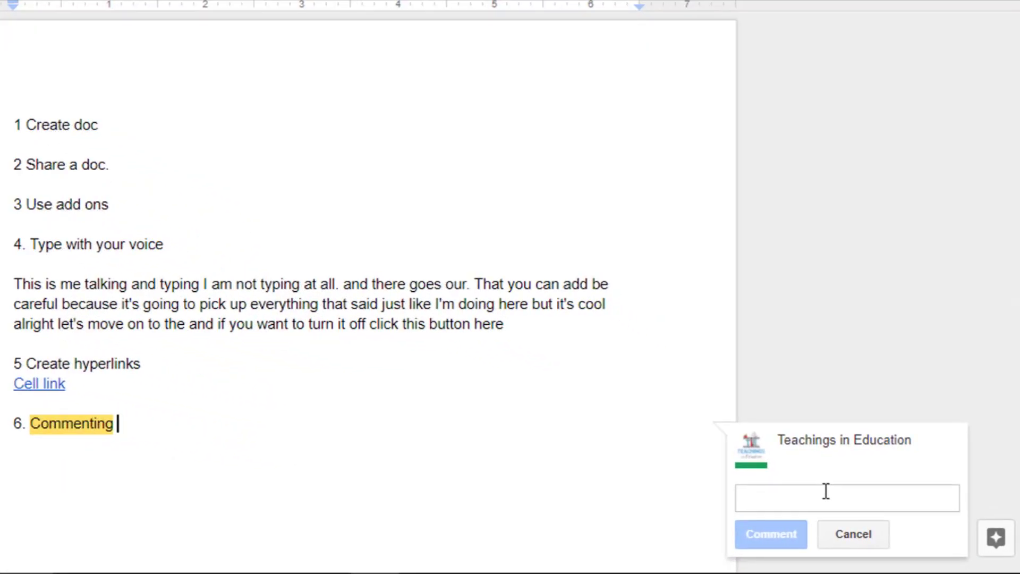
type("I")
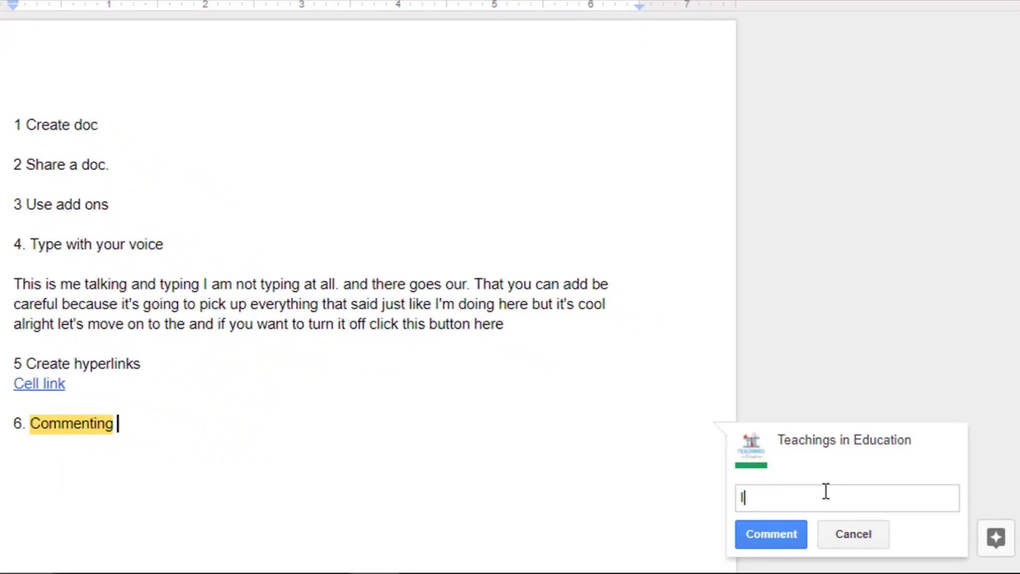
type("s this a good choic")
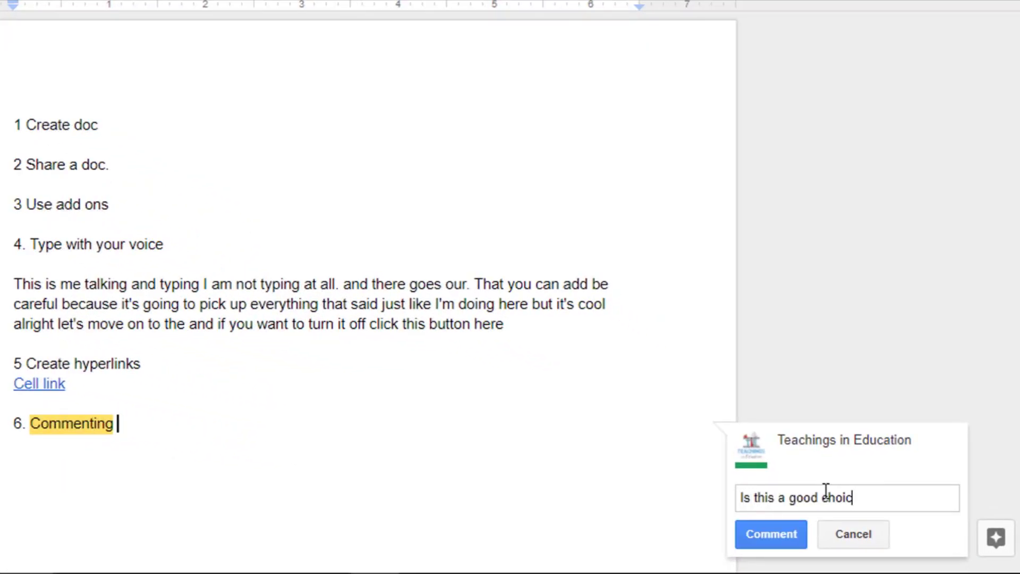
type("e for number 6?")
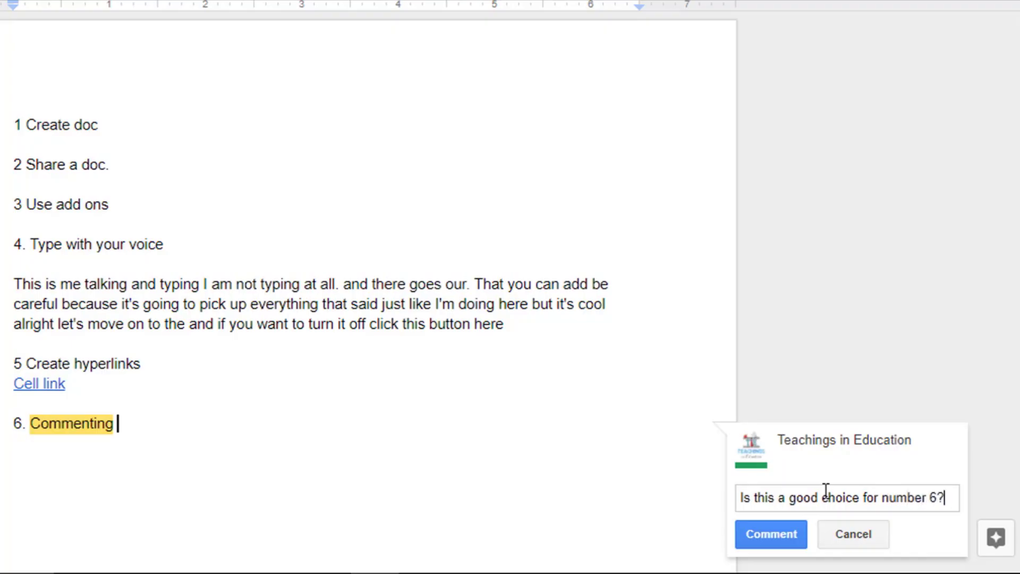
left_click(775, 531)
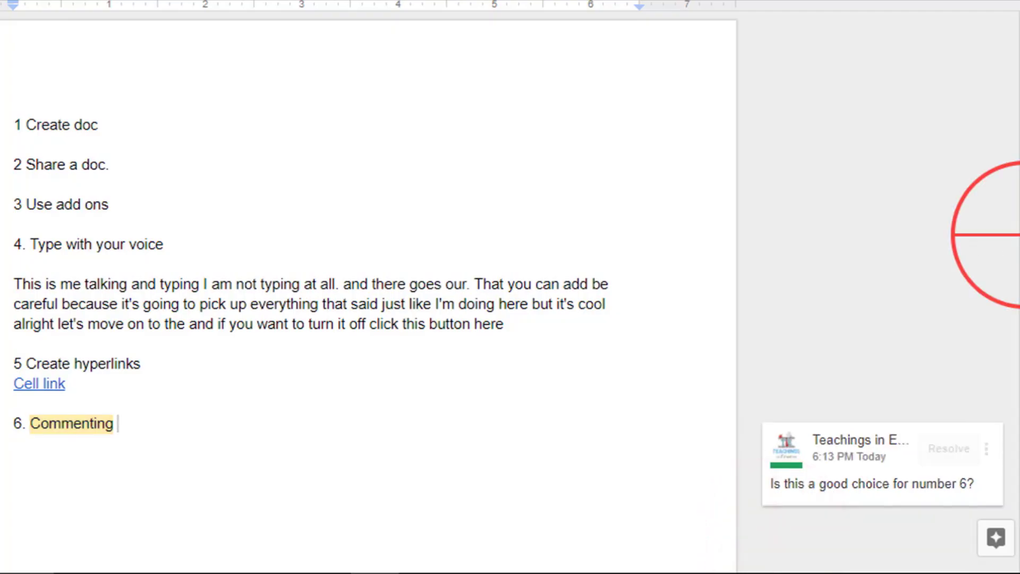
Step: Delete the comment thread and confirm the deletion
scroll(990, 245, "down", 2)
scroll(987, 234, "down", 2)
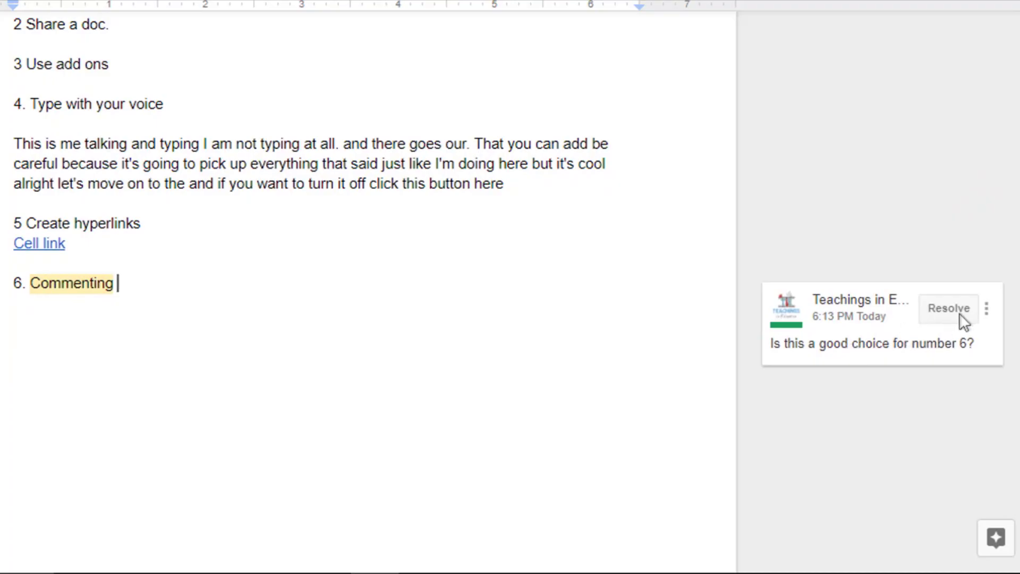
left_click(986, 312)
left_click(876, 342)
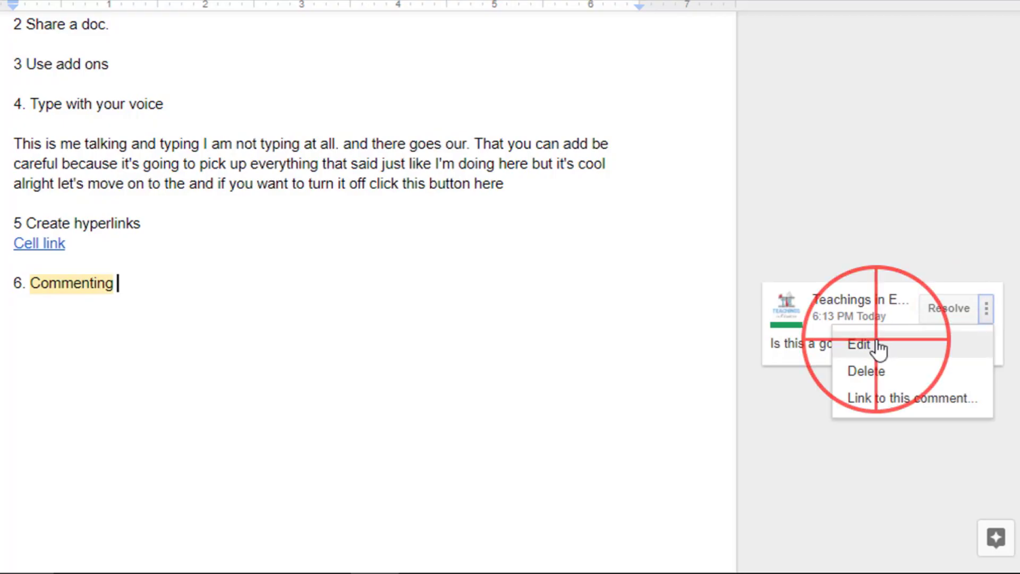
left_click(856, 378)
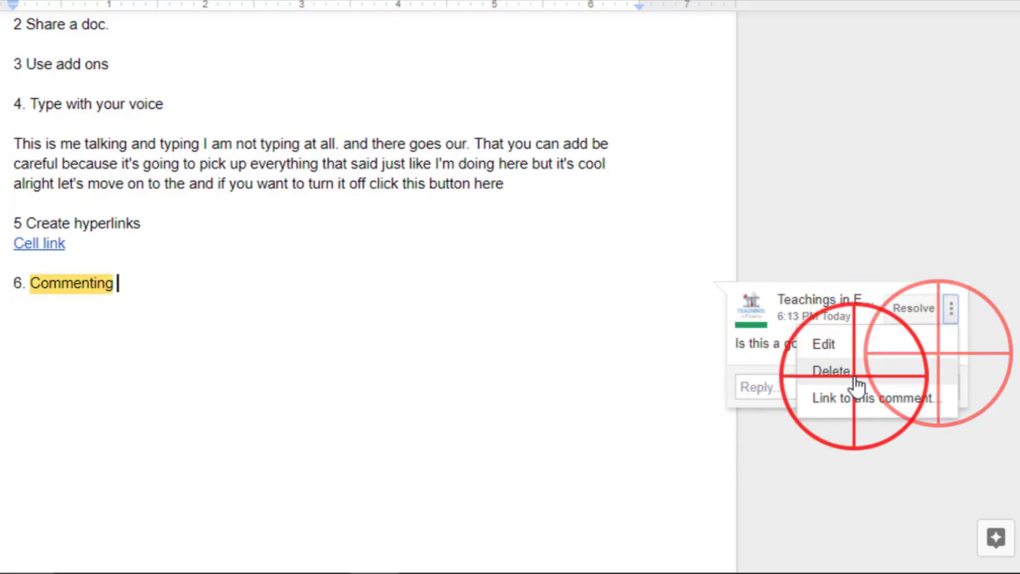
left_click(818, 325)
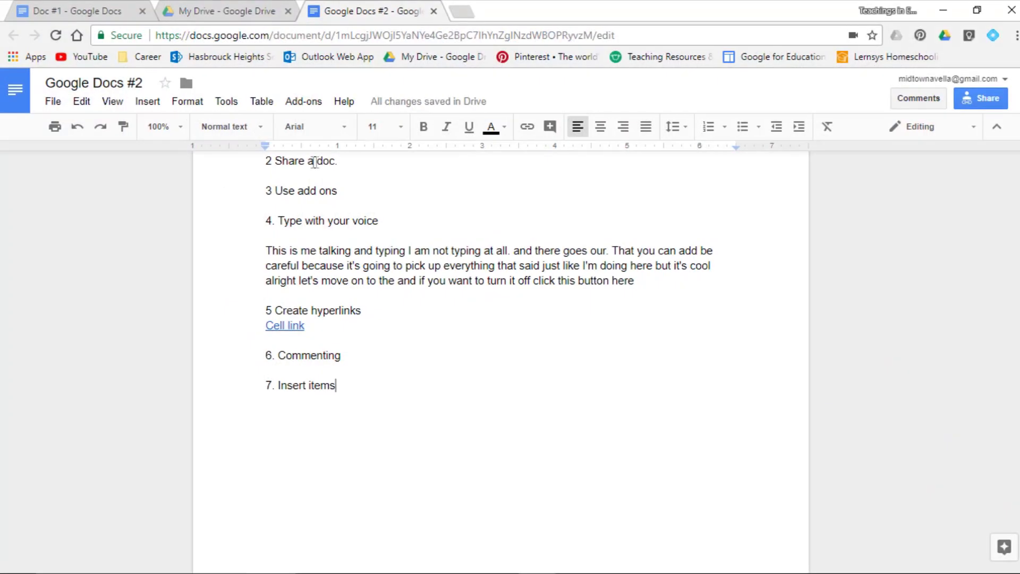
Step: Open the Insert image dialog from the Insert menu's Image option
left_click(143, 102)
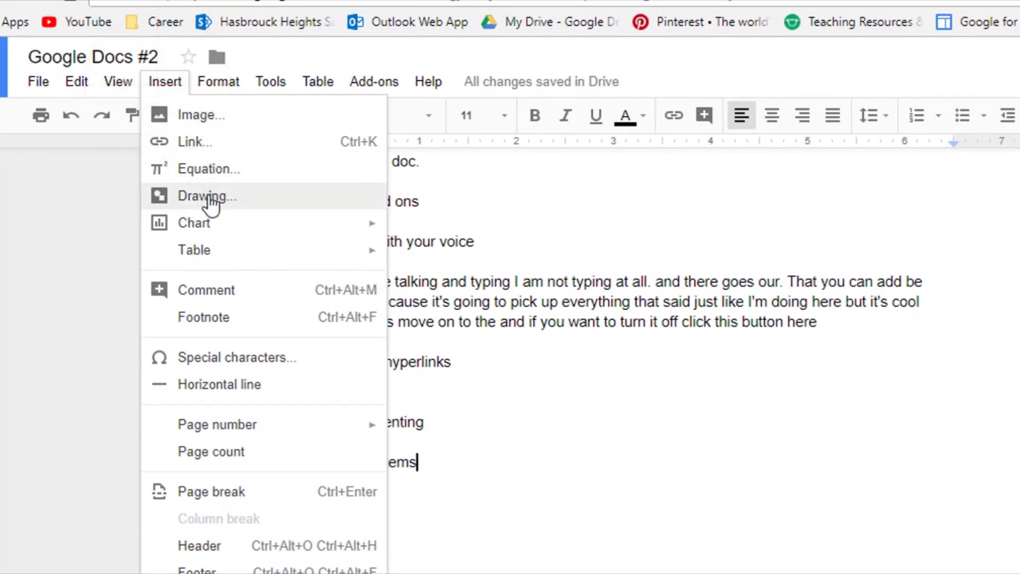
mouse_move(207, 254)
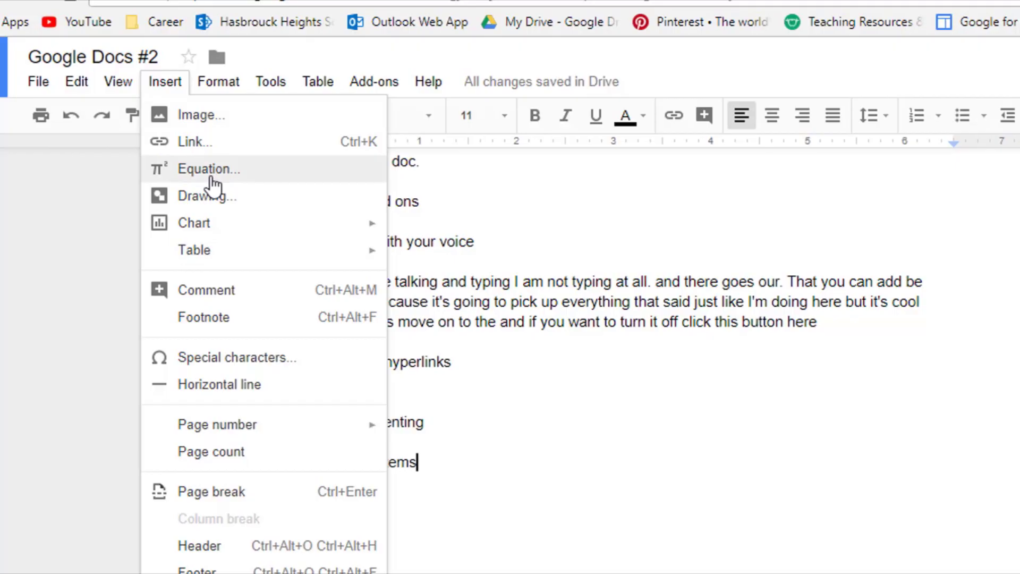
left_click(242, 115)
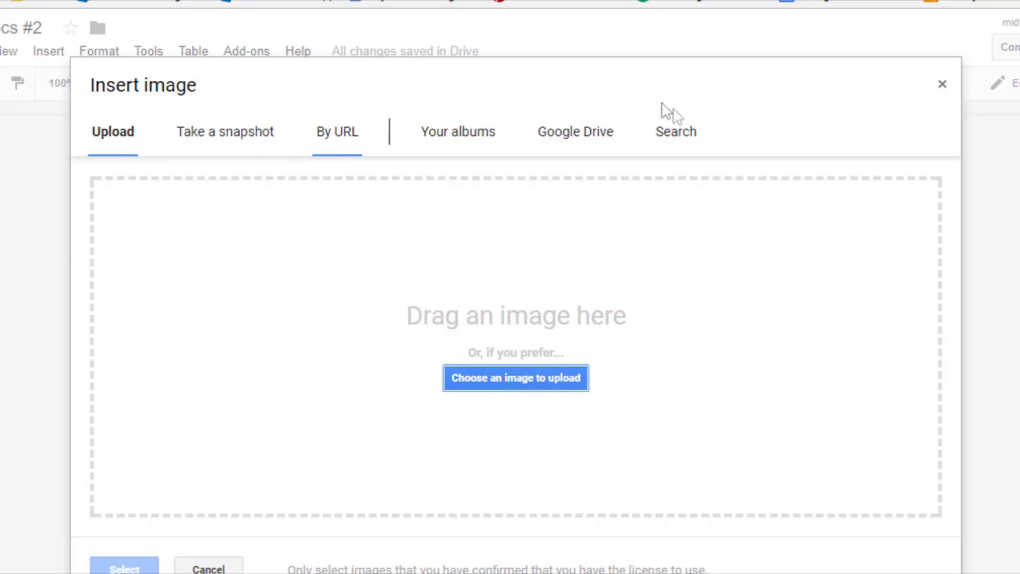
Step: Run a web image search for 'animal cell' in the Search tab
left_click(684, 142)
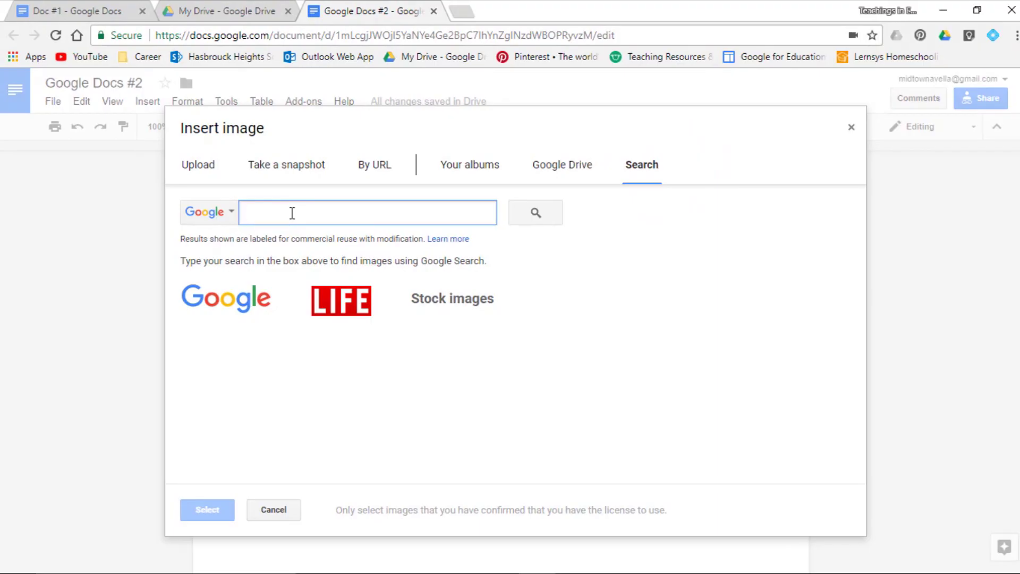
type("cell")
key("BackSpace")
key("BackSpace")
key("BackSpace")
key("BackSpace")
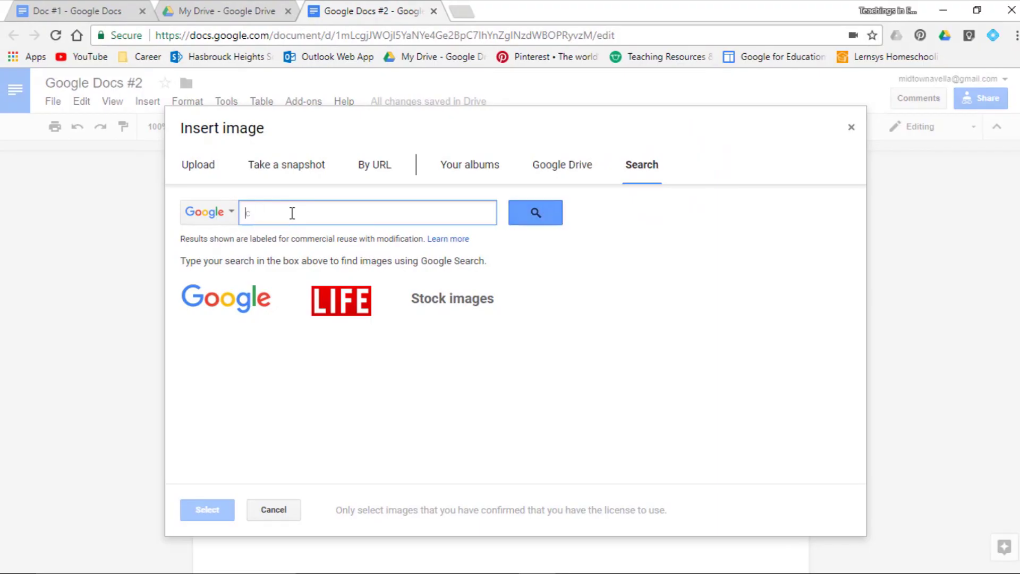
type("an")
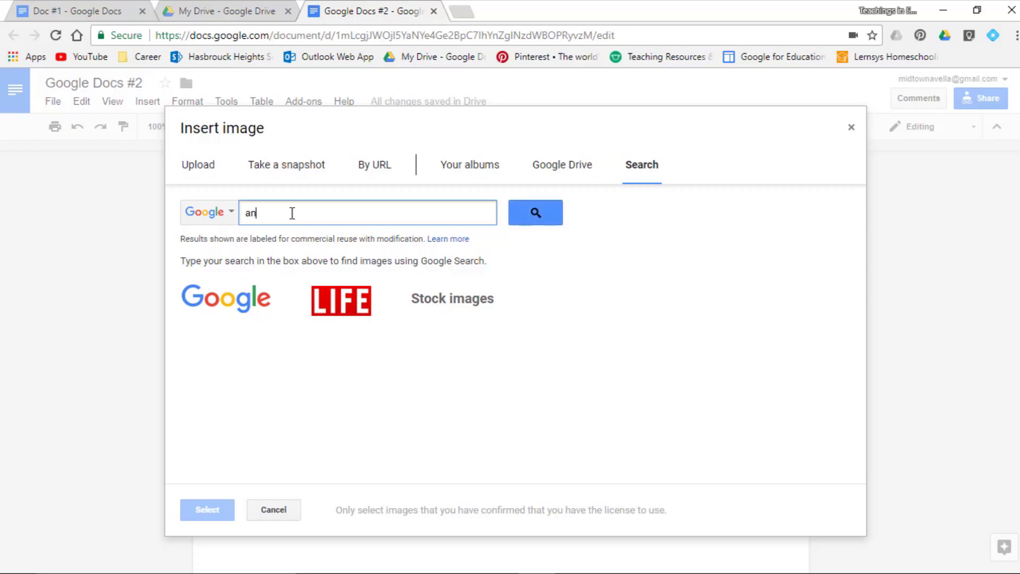
type("imal cell")
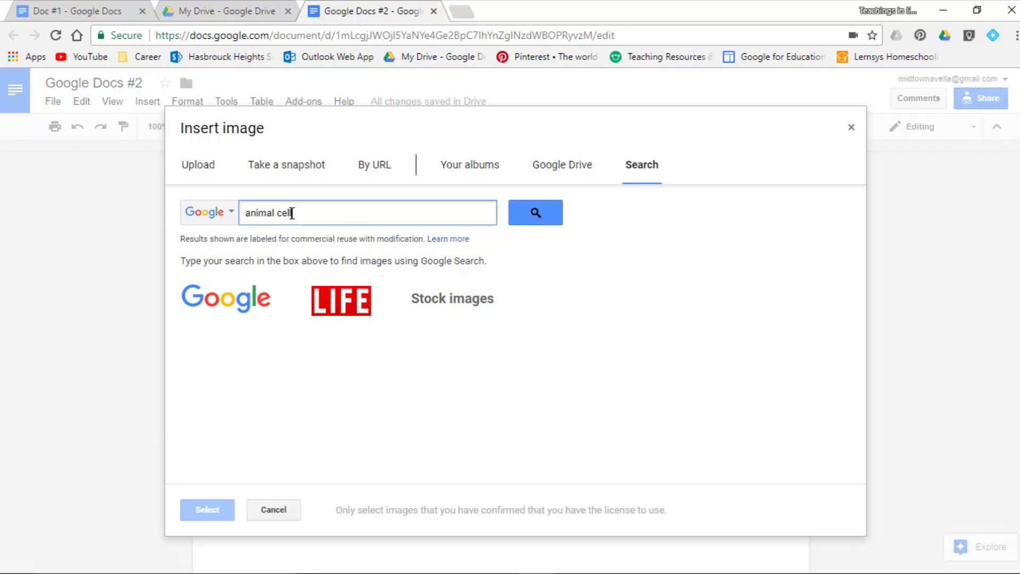
key("Return")
Step: Insert the labelled animal-cell diagram and drag its corner handle to shrink it
left_click(393, 313)
left_click(220, 512)
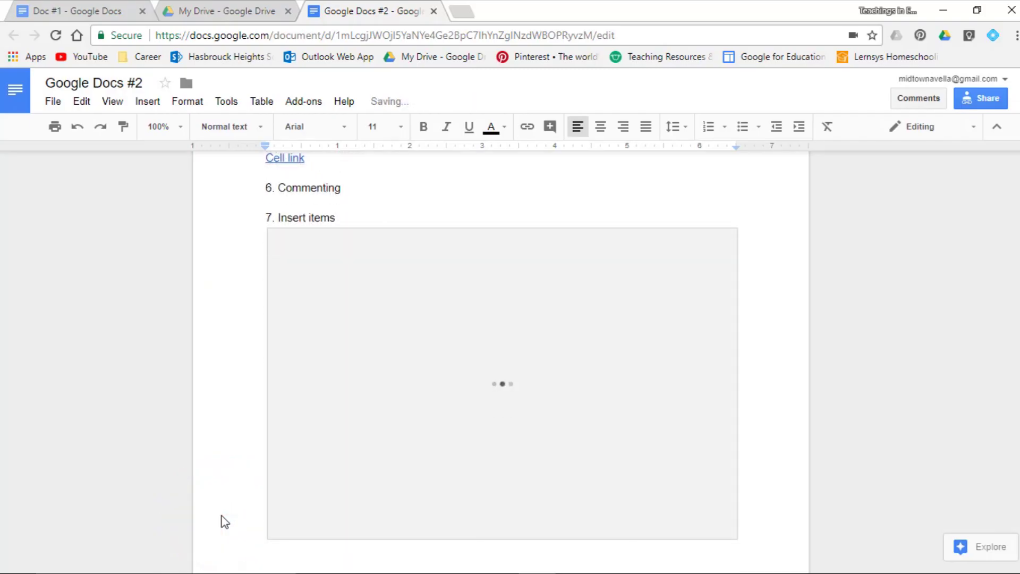
left_click(417, 338)
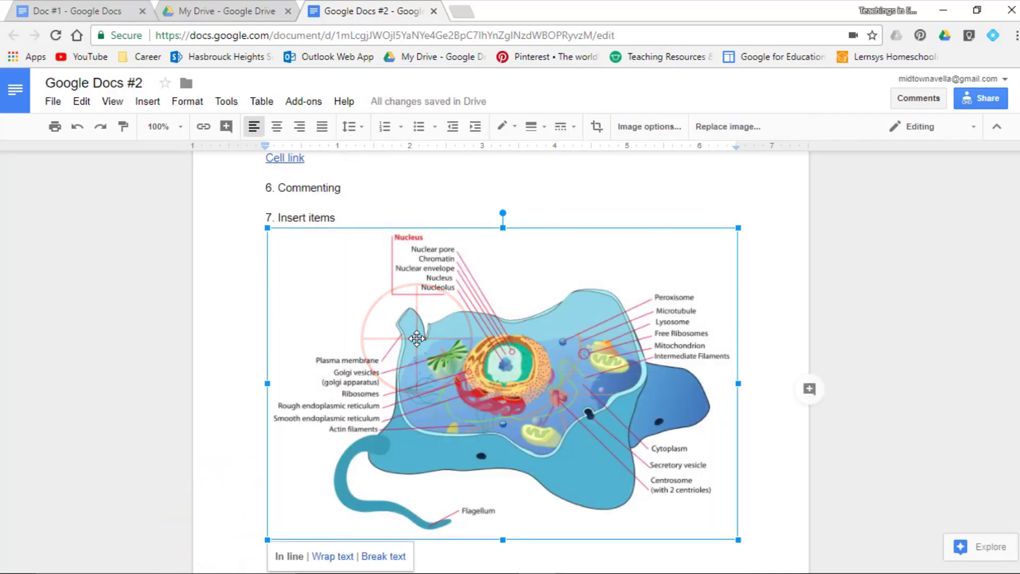
left_click_drag(268, 234, 466, 367)
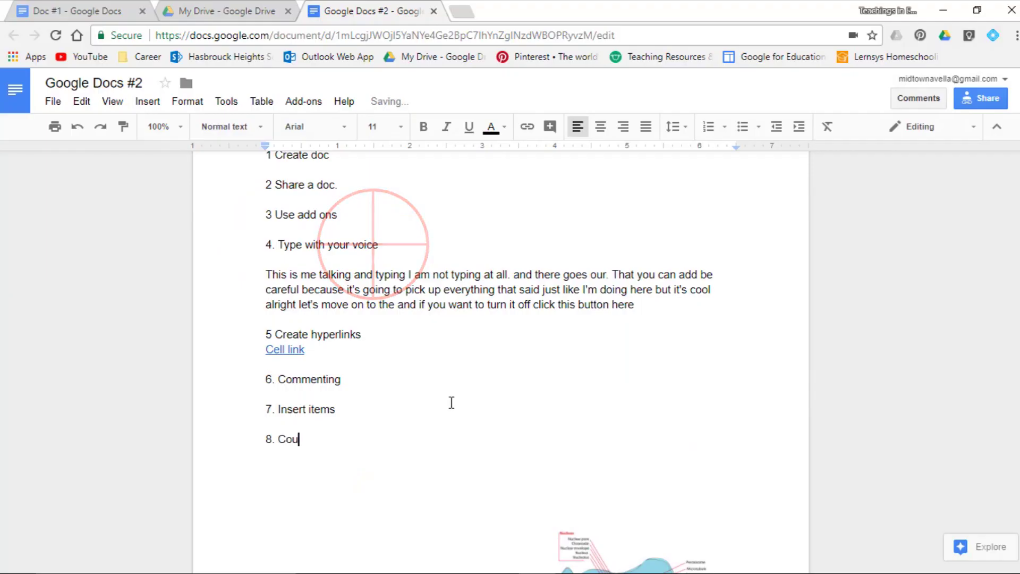
Step: Finish typing 'Count' on the new list line '8. Count'
type("nting")
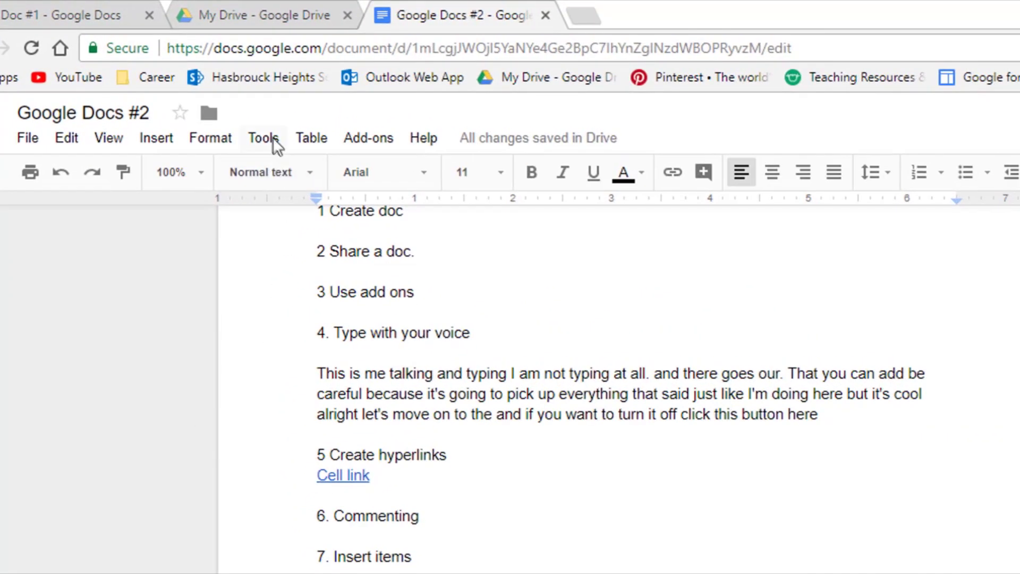
Step: Check the whole document's word count (86 words) with Tools > Word count
left_click(272, 136)
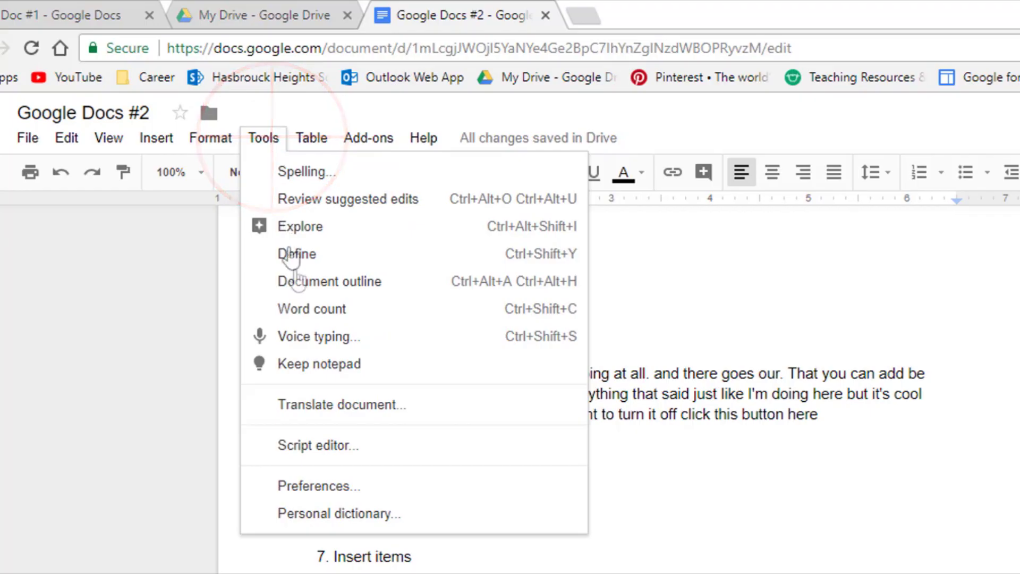
left_click(343, 310)
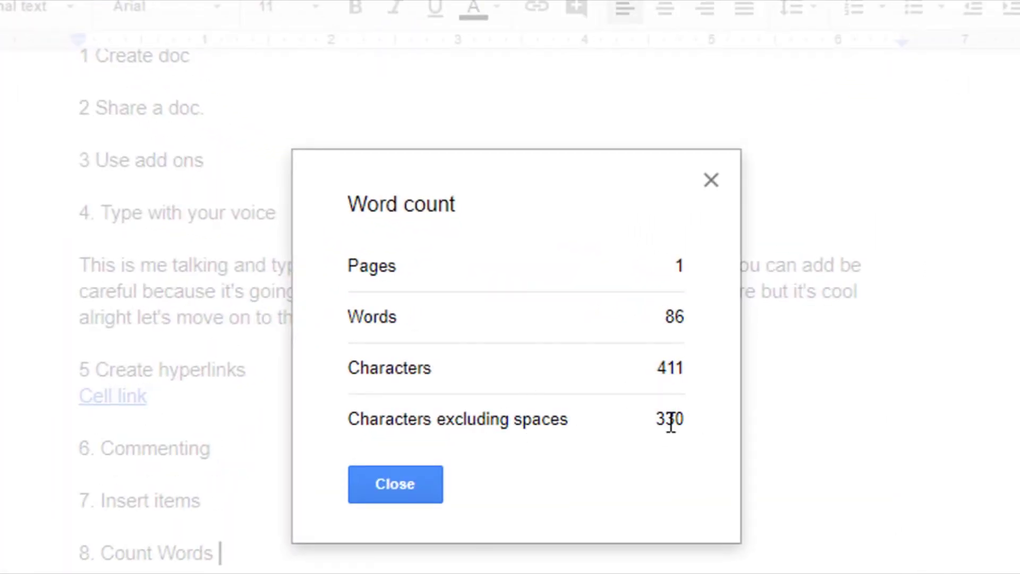
left_click(407, 490)
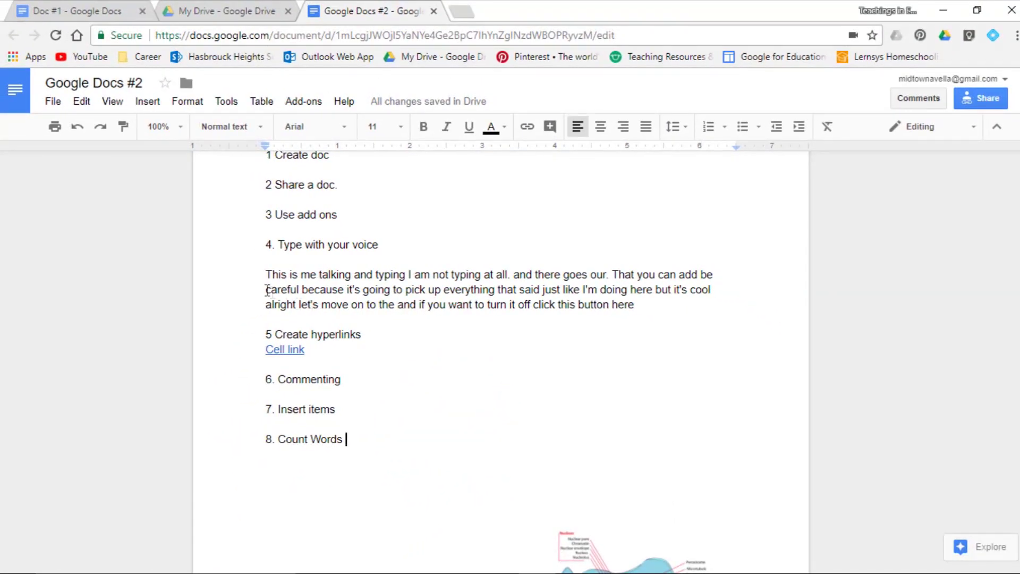
Step: Count the words in the selected 'This is me talking' voice paragraph
left_click_drag(265, 276, 686, 308)
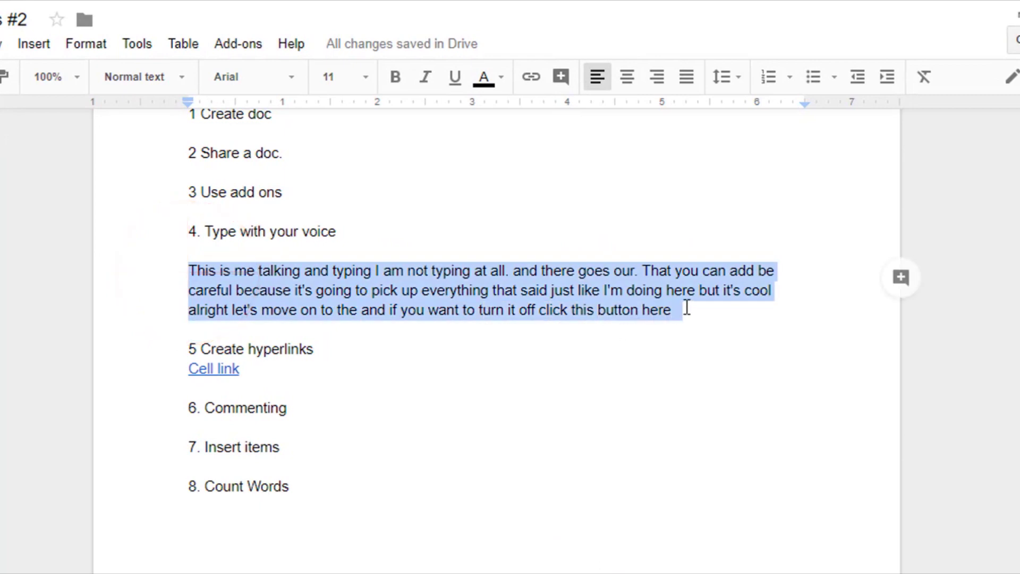
left_click(134, 42)
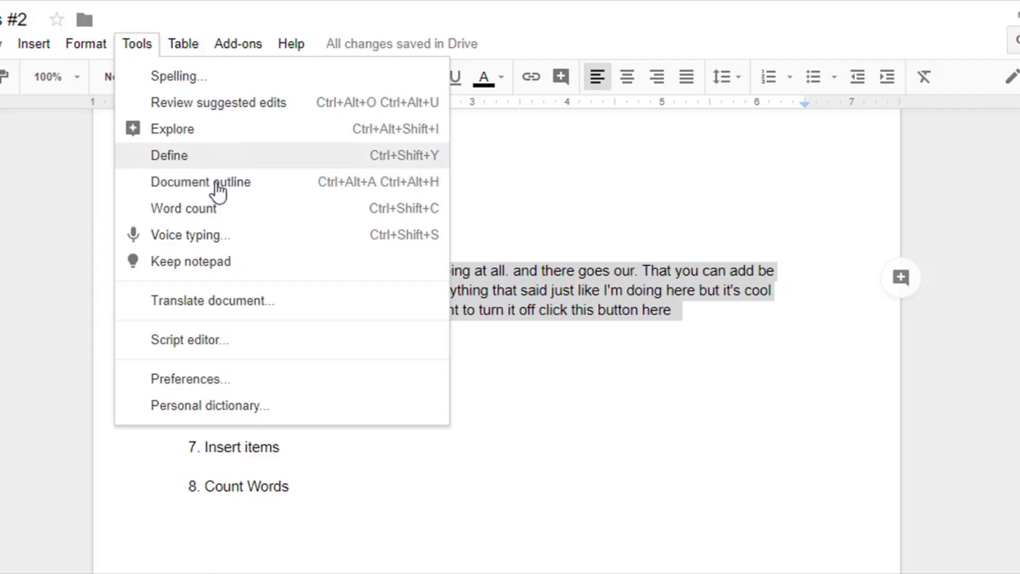
left_click(198, 214)
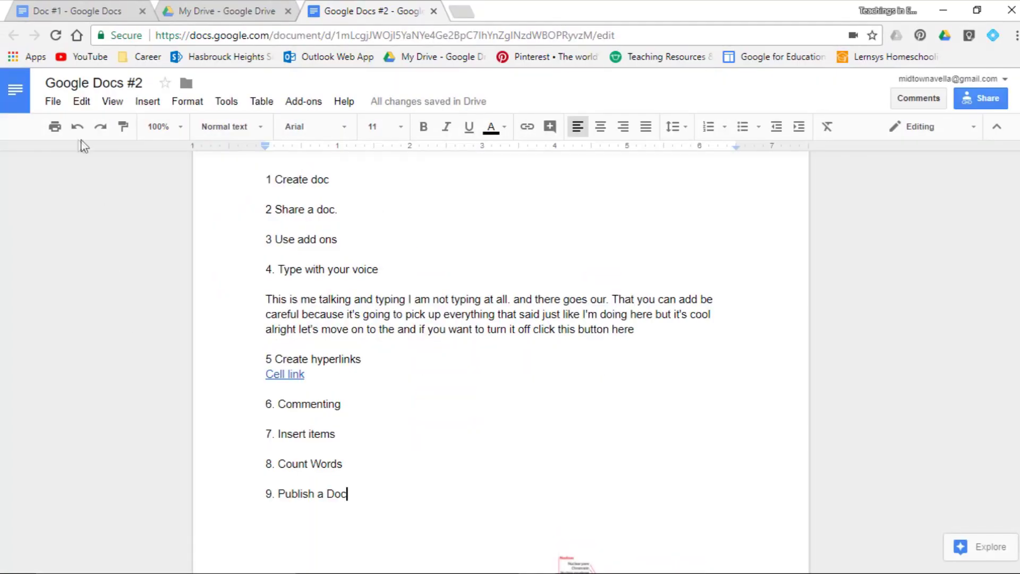
Step: Publish the document to the web and copy its published link
left_click(60, 101)
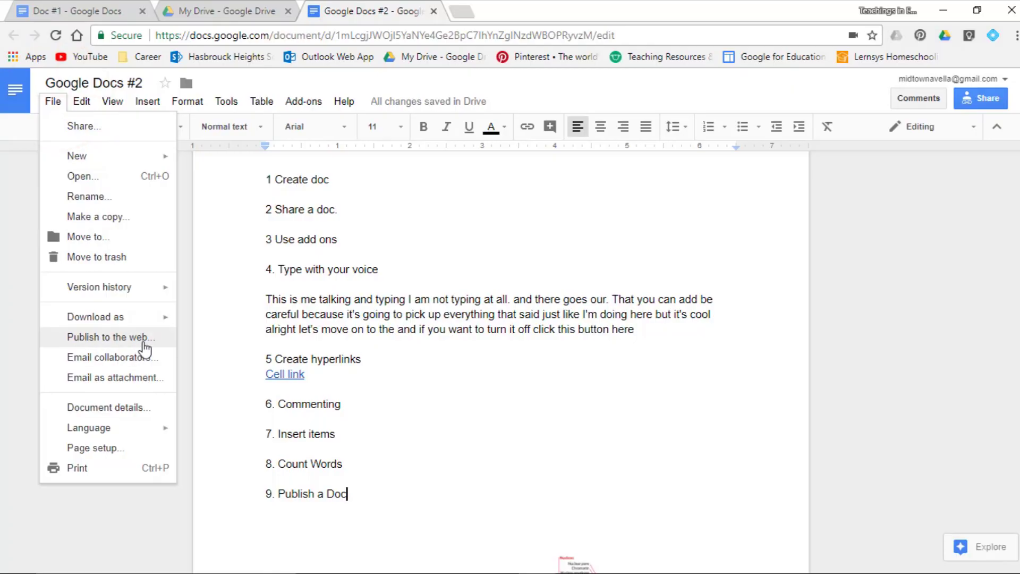
left_click(144, 346)
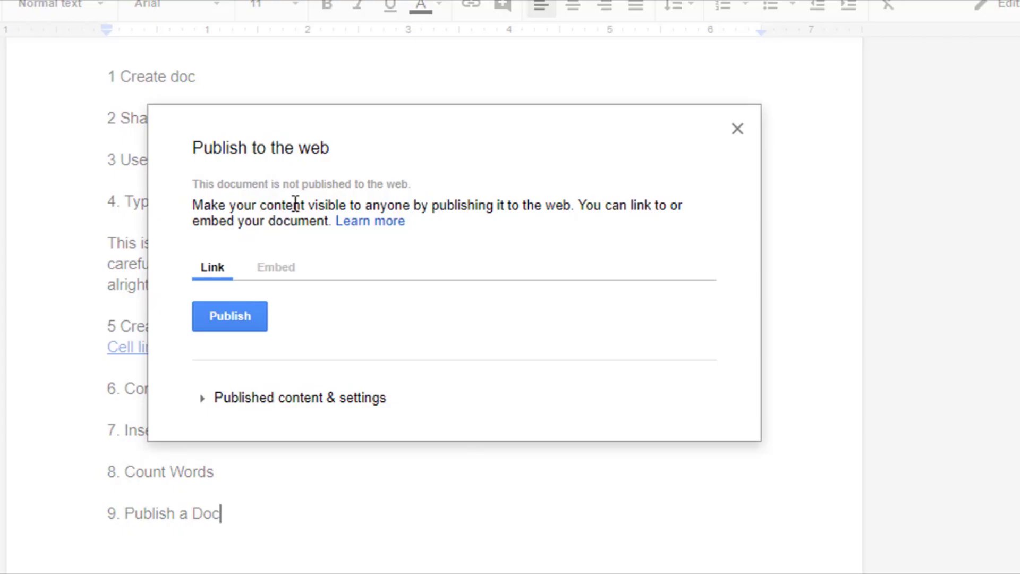
left_click(266, 397)
left_click(243, 288)
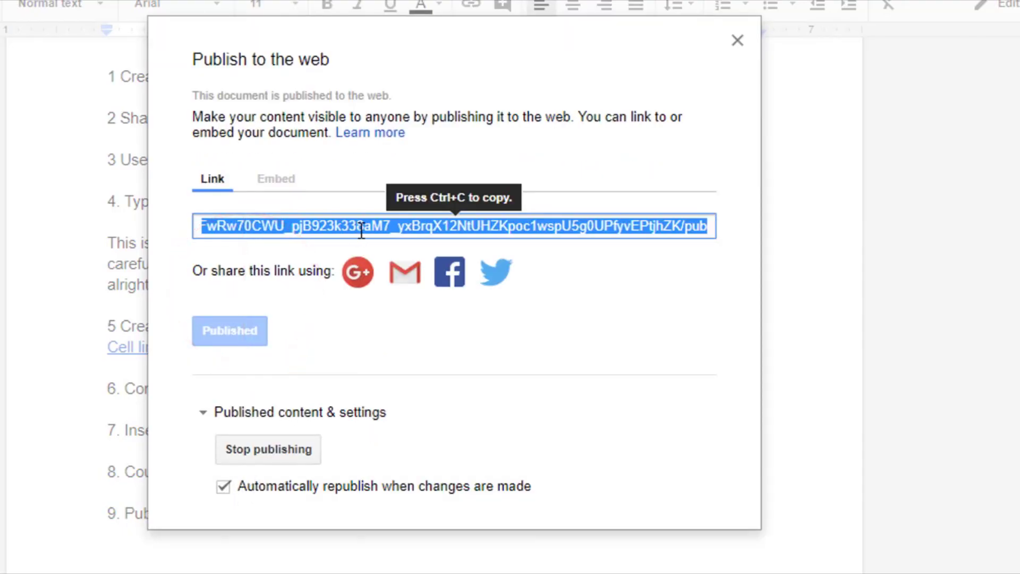
key("ctrl+c")
left_click(261, 364)
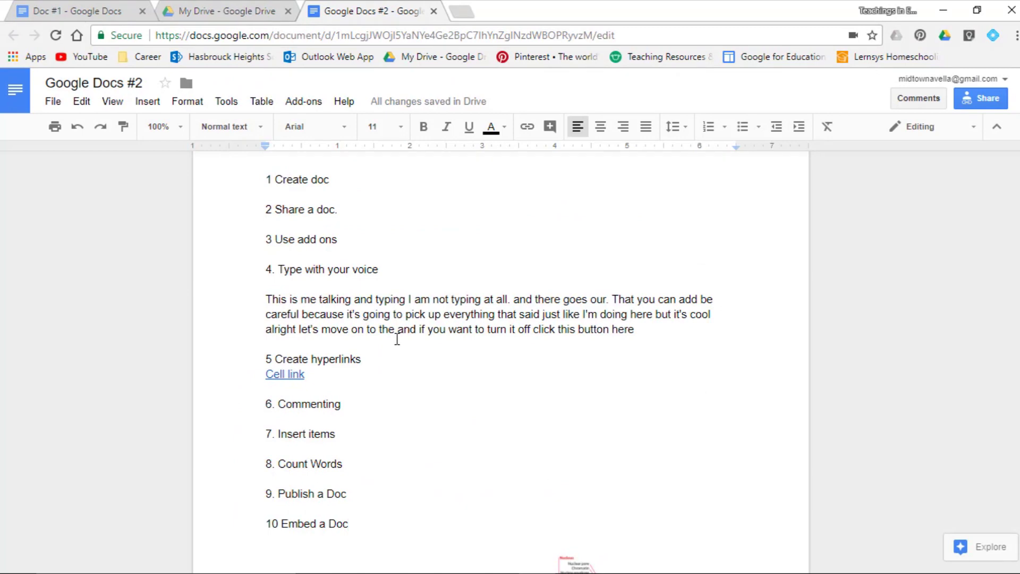
Step: Copy the document's iframe embed code from the Publish to the web Embed tab, then close it
left_click(364, 524)
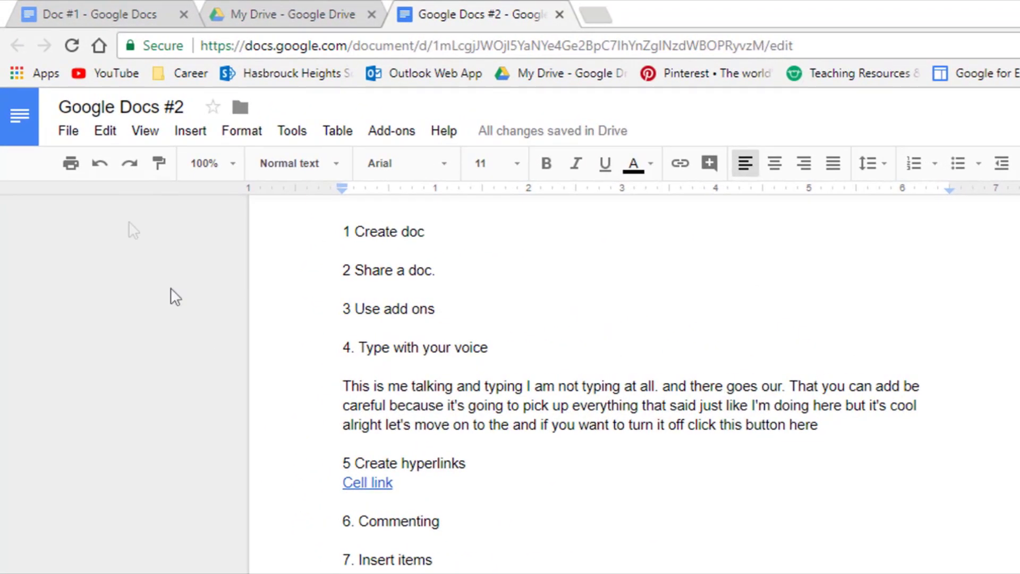
left_click(66, 138)
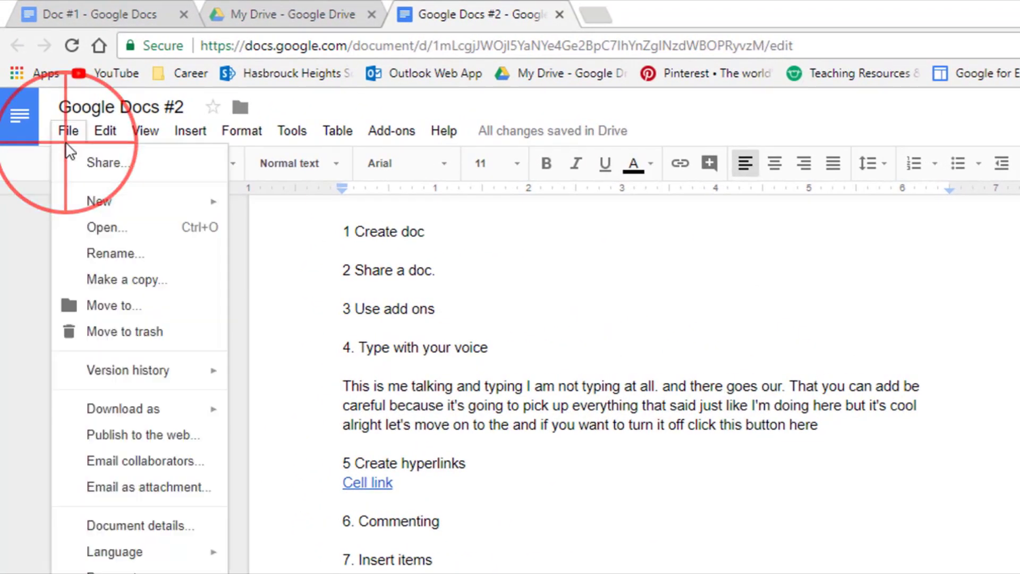
left_click(133, 439)
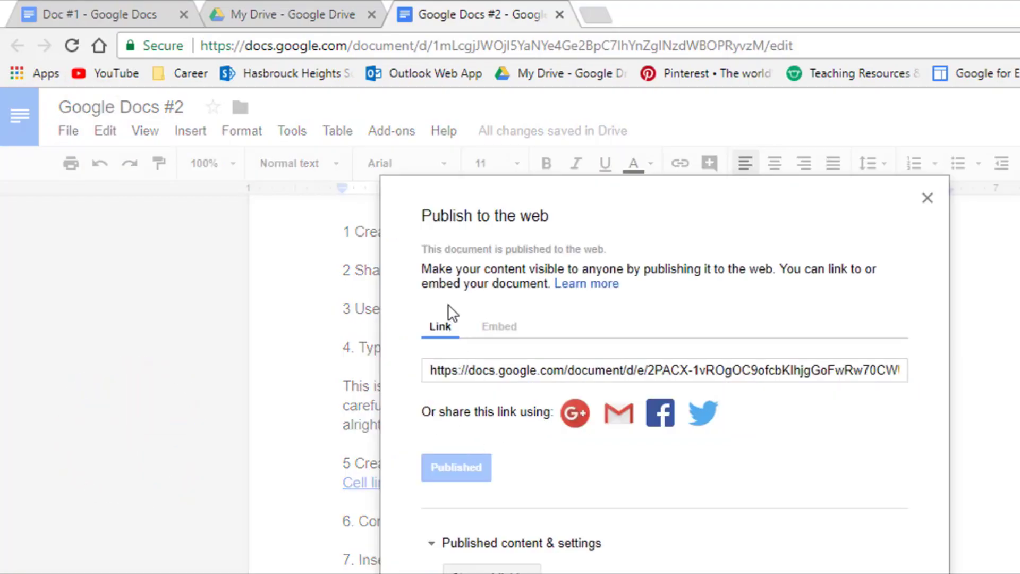
left_click(492, 330)
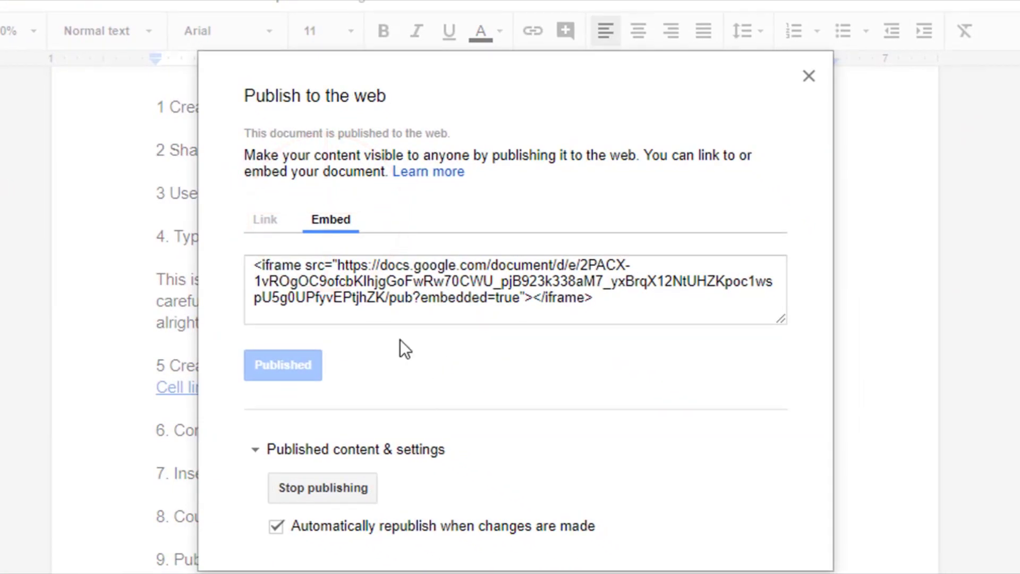
left_click(598, 301)
left_click(597, 299)
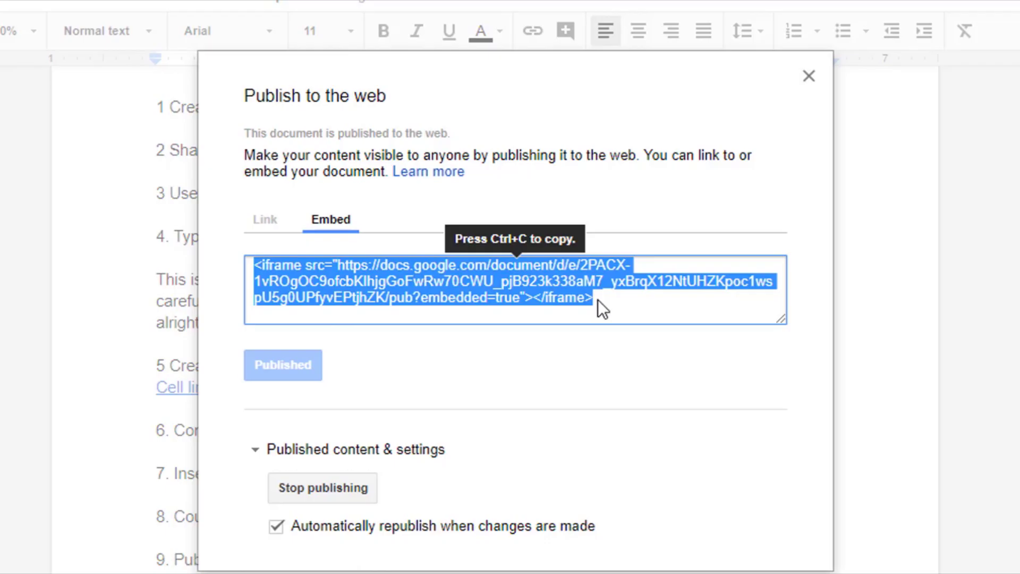
left_click(807, 75)
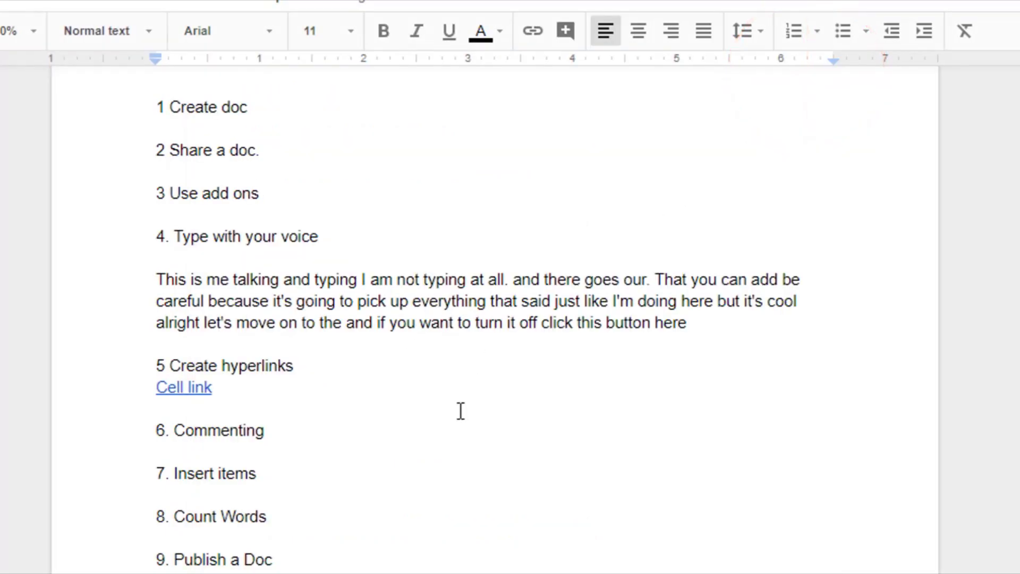